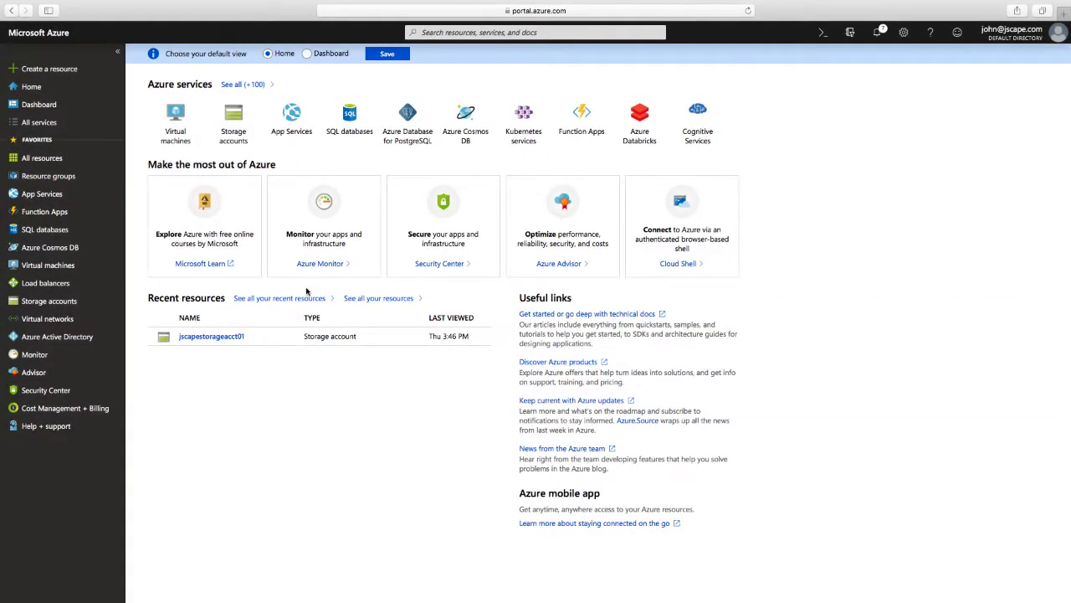
# Step: Open the jscapestorageacct01 account from the Azure Storage accounts list
pyautogui.click(53, 301)
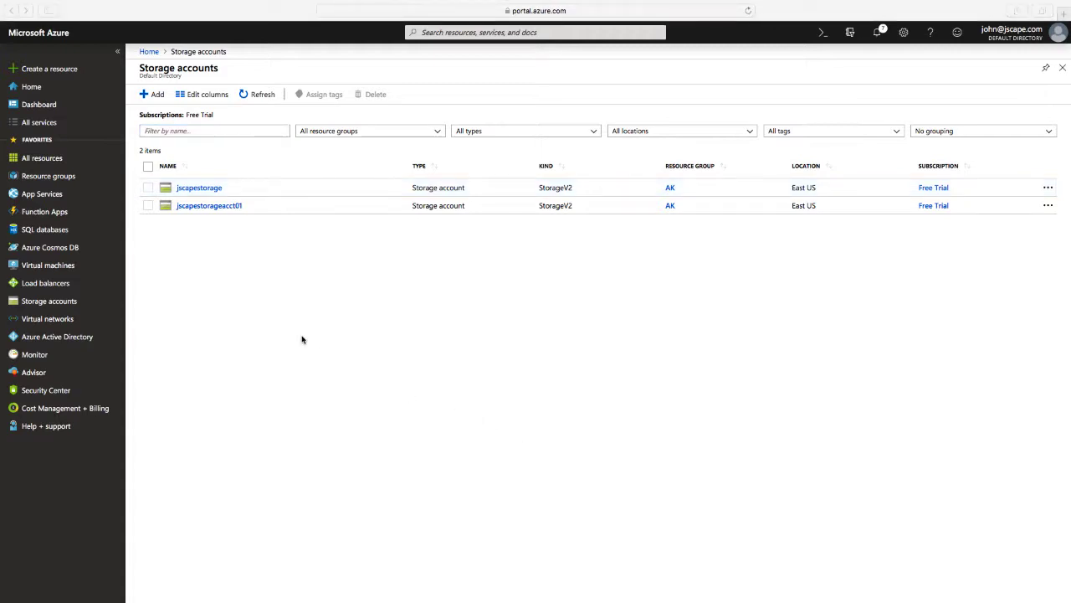
pyautogui.click(213, 209)
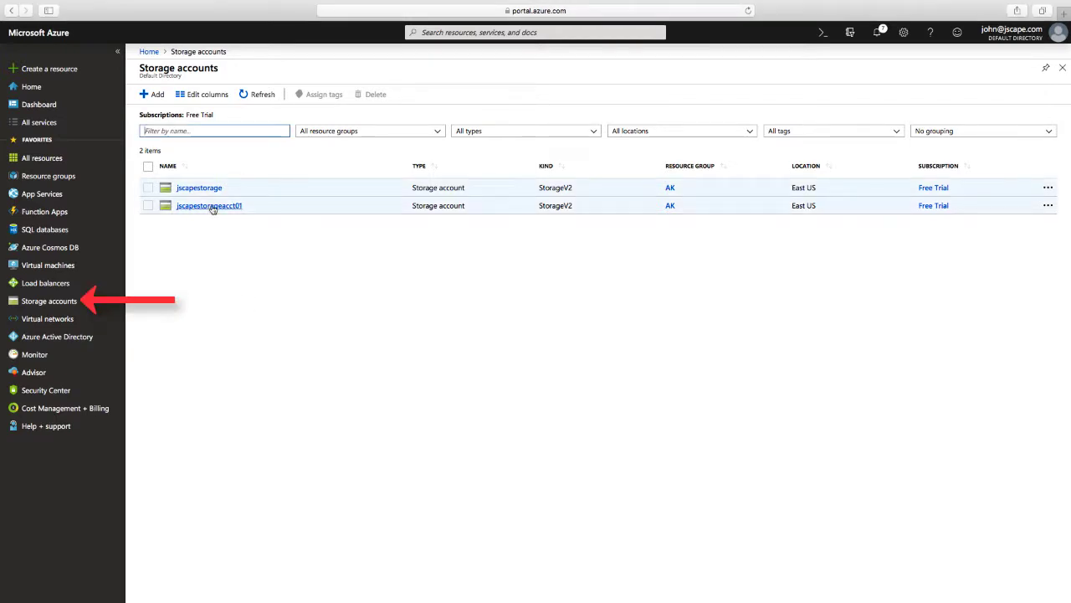
pyautogui.click(212, 207)
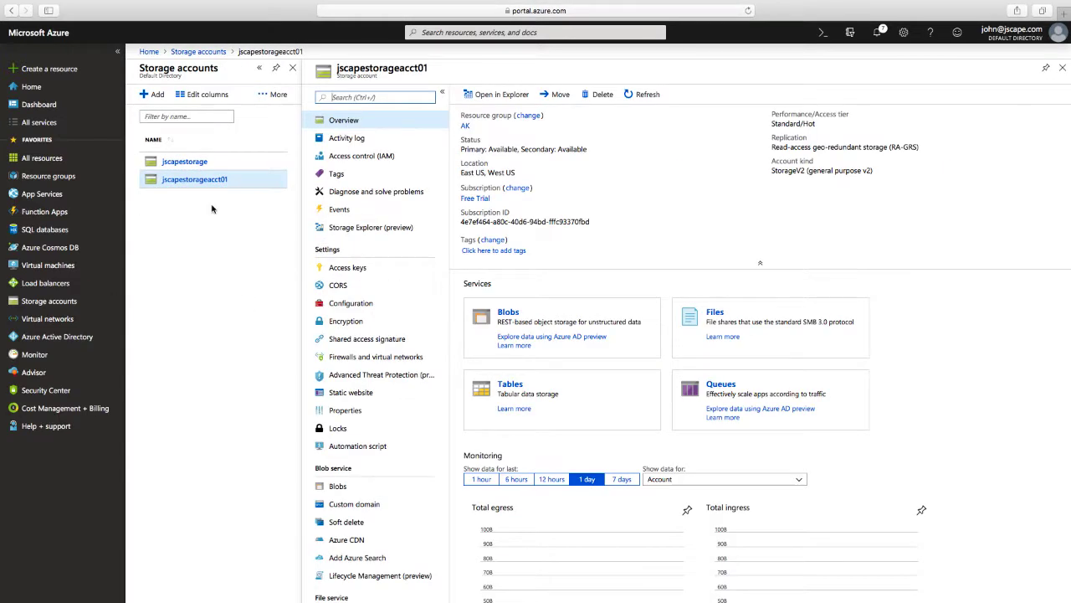
# Step: Review jscapestorageacct01's access keys, then view its Configuration settings
pyautogui.click(345, 267)
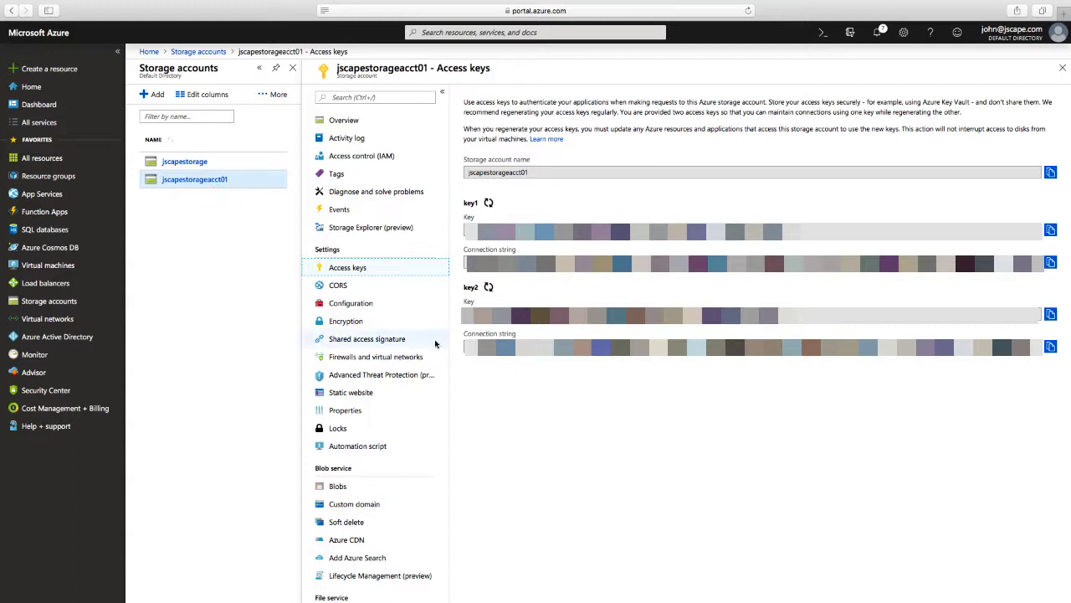
pyautogui.click(364, 308)
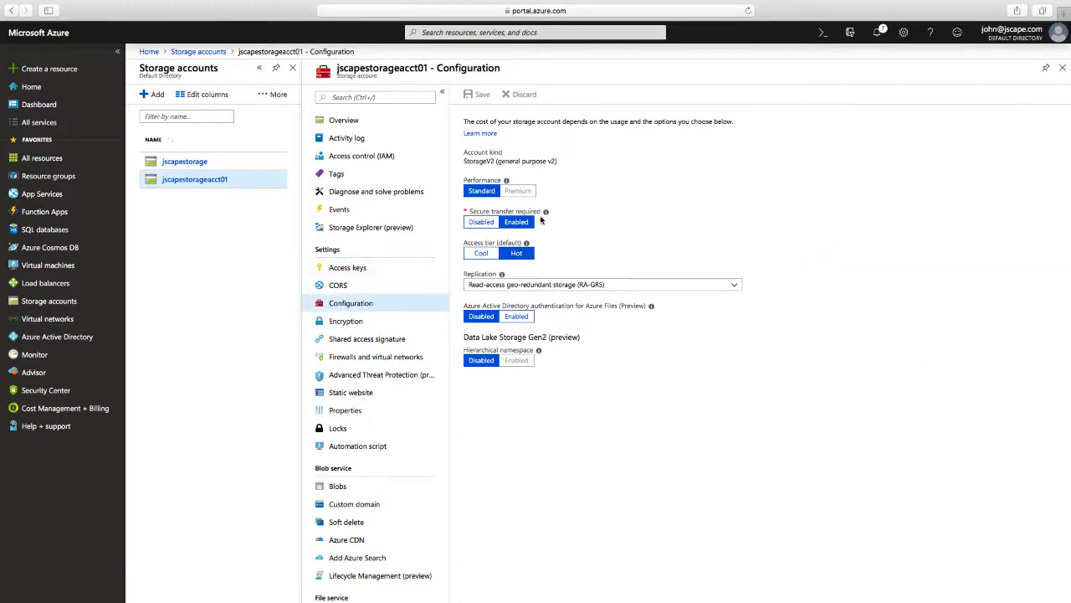
# Step: Toggle Secure transfer required off and back on, then show the account's file shares
pyautogui.click(482, 223)
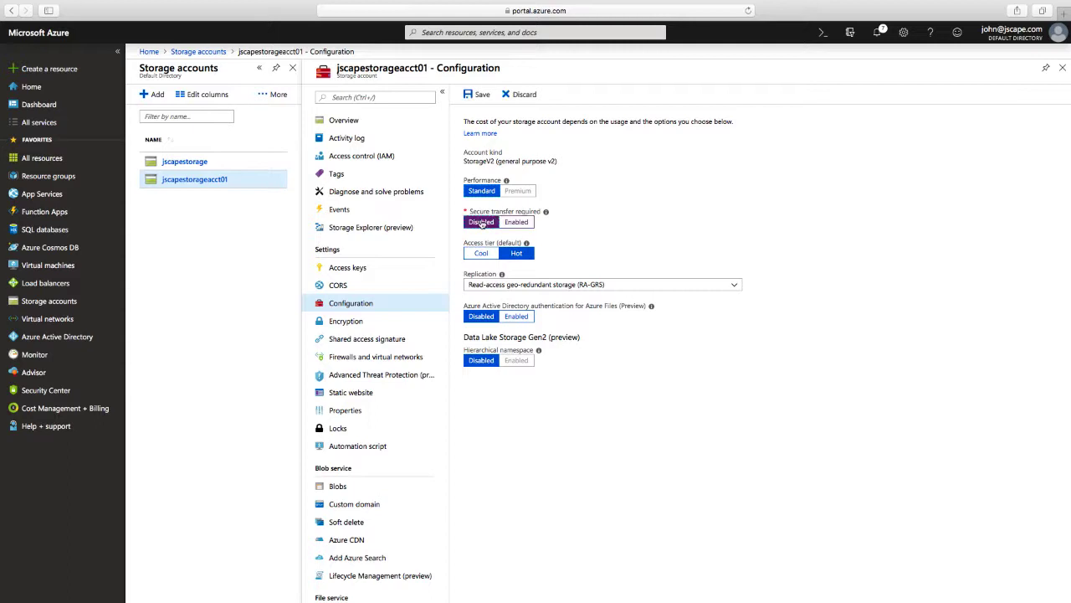
pyautogui.click(512, 223)
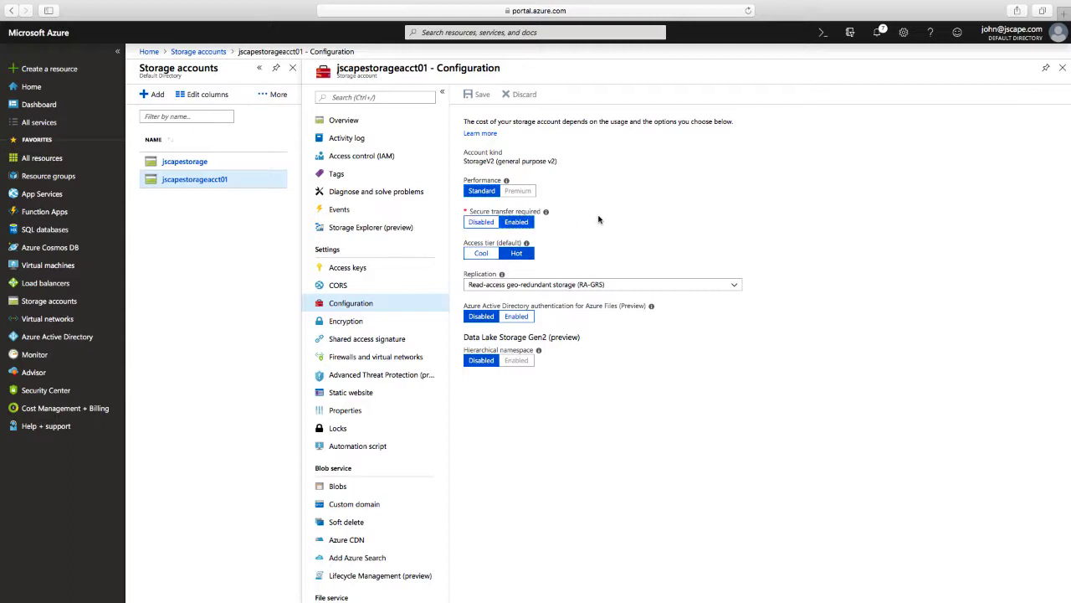
pyautogui.click(200, 179)
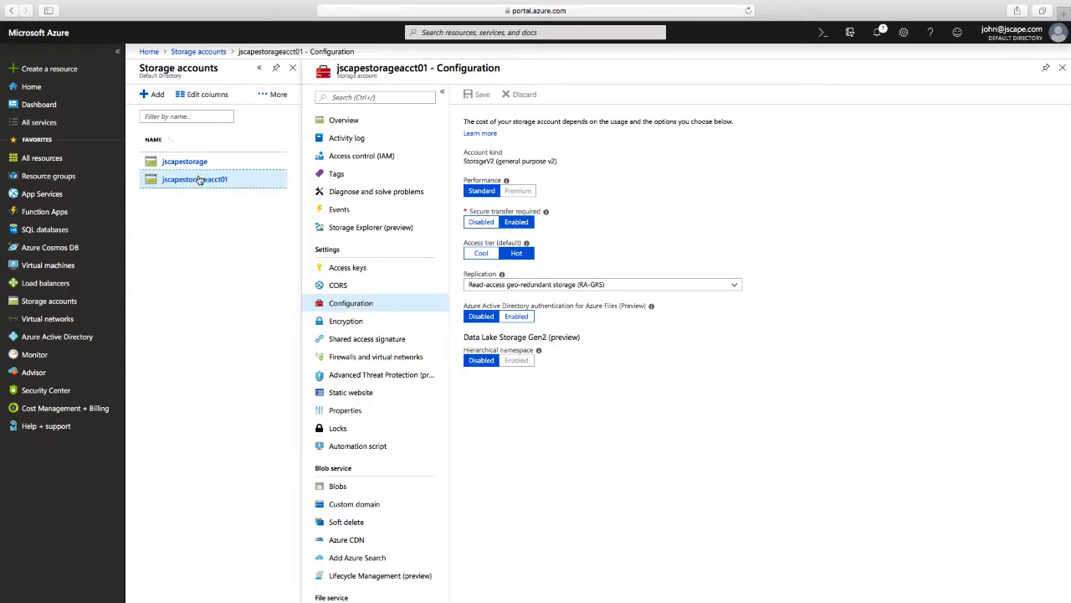
pyautogui.click(345, 124)
pyautogui.click(719, 315)
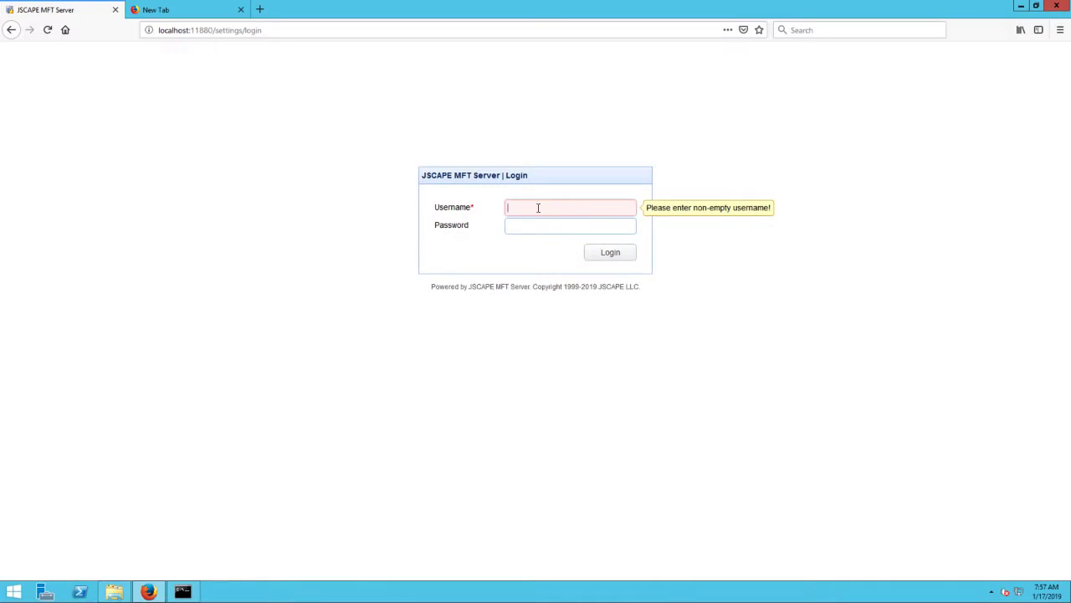
# Step: Log in with the administrator username and password, declining Firefox's offer to save the login
pyautogui.write('admin')
pyautogui.press('Tab')
pyautogui.write('admin')
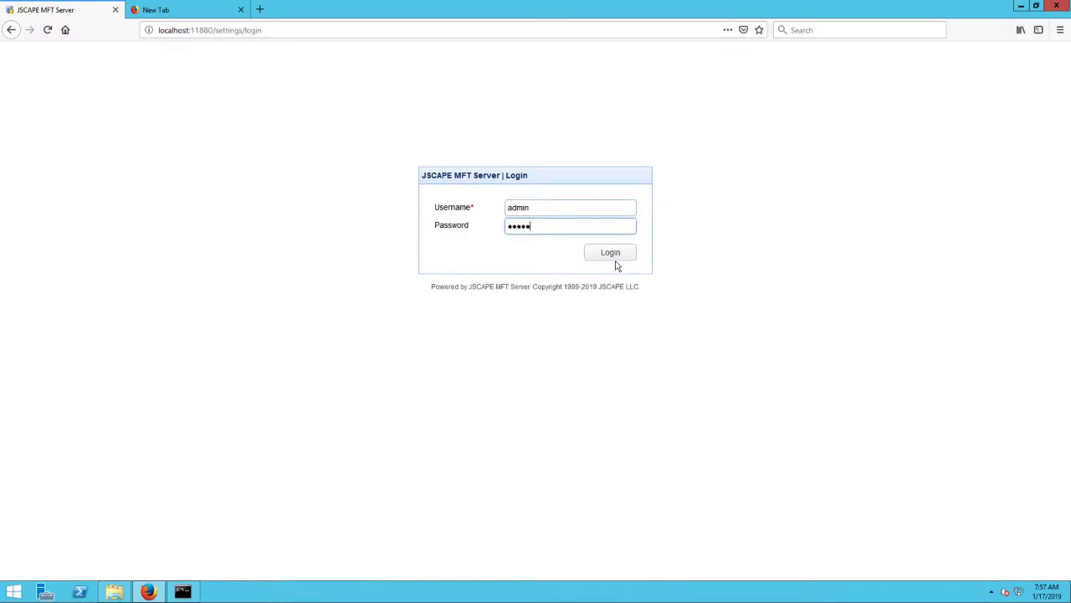
pyautogui.click(610, 253)
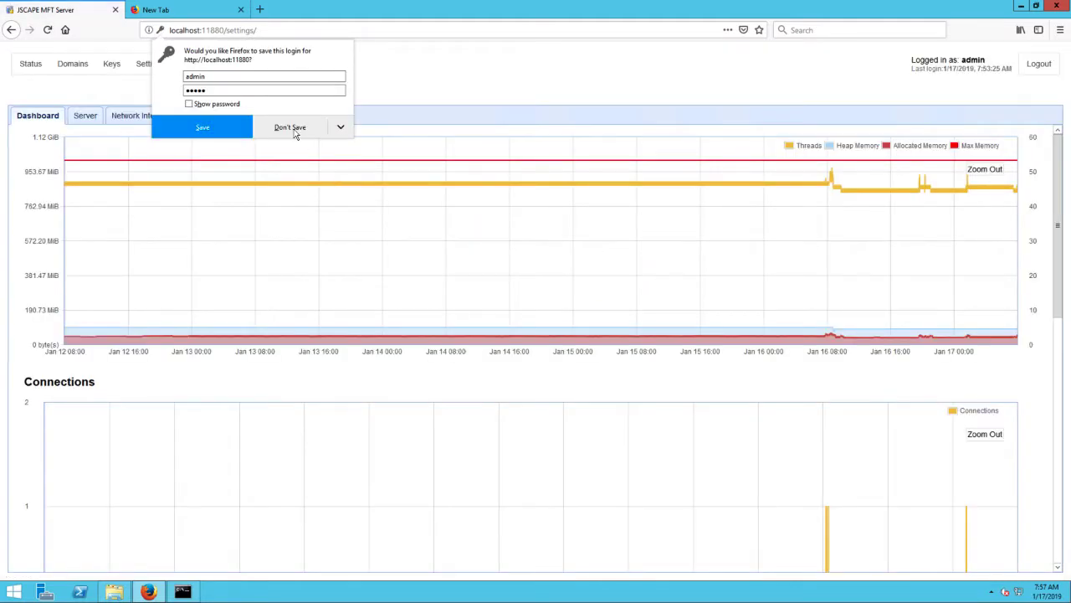
pyautogui.click(293, 130)
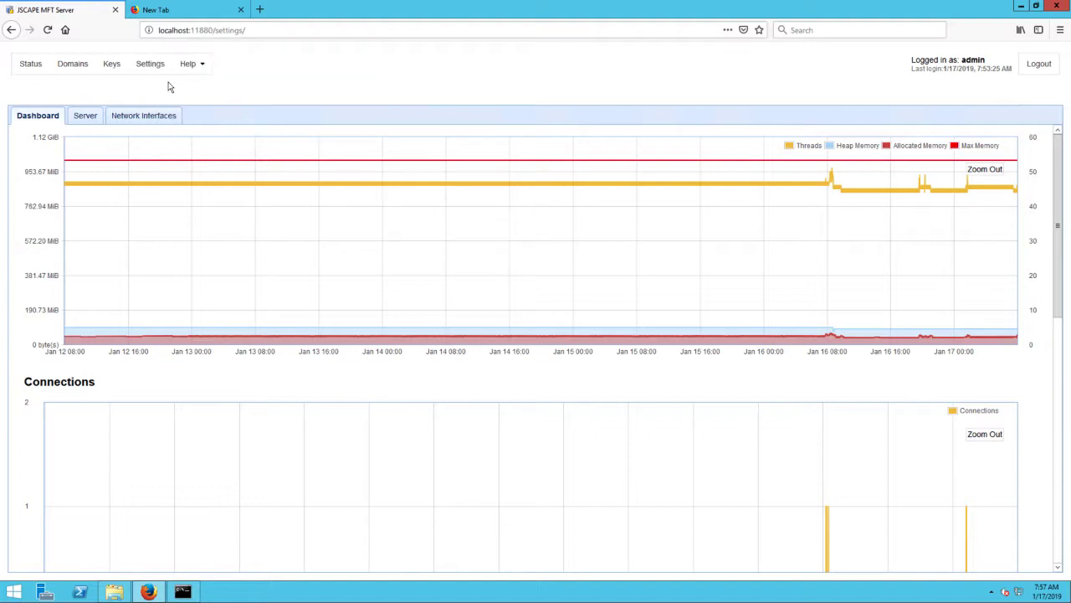
# Step: Open the mftserver1 domain's Directory Monitors and begin adding a new monitor
pyautogui.click(73, 65)
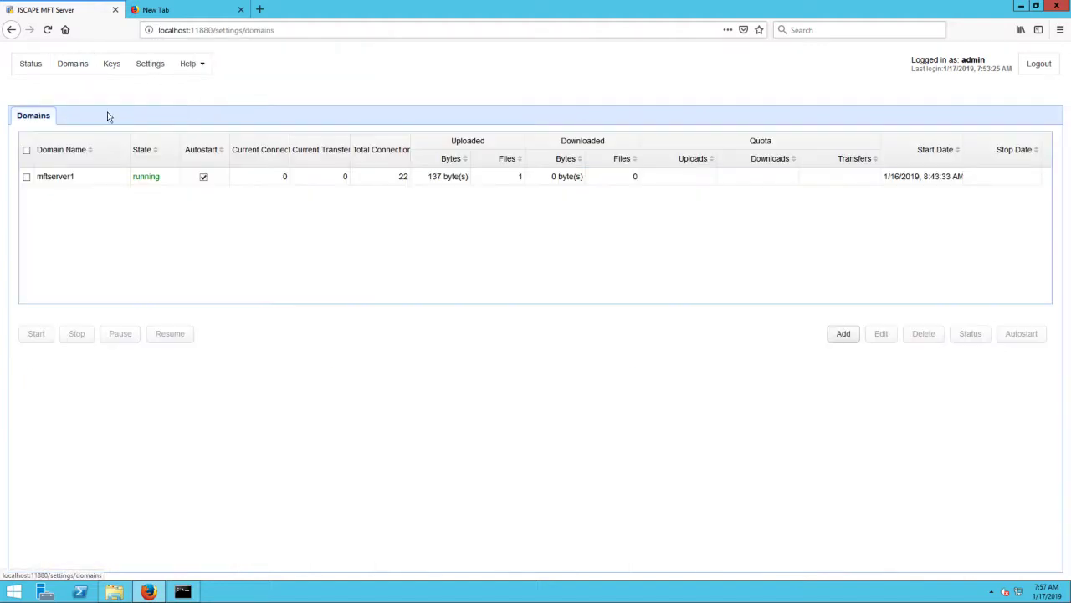
pyautogui.doubleClick(83, 179)
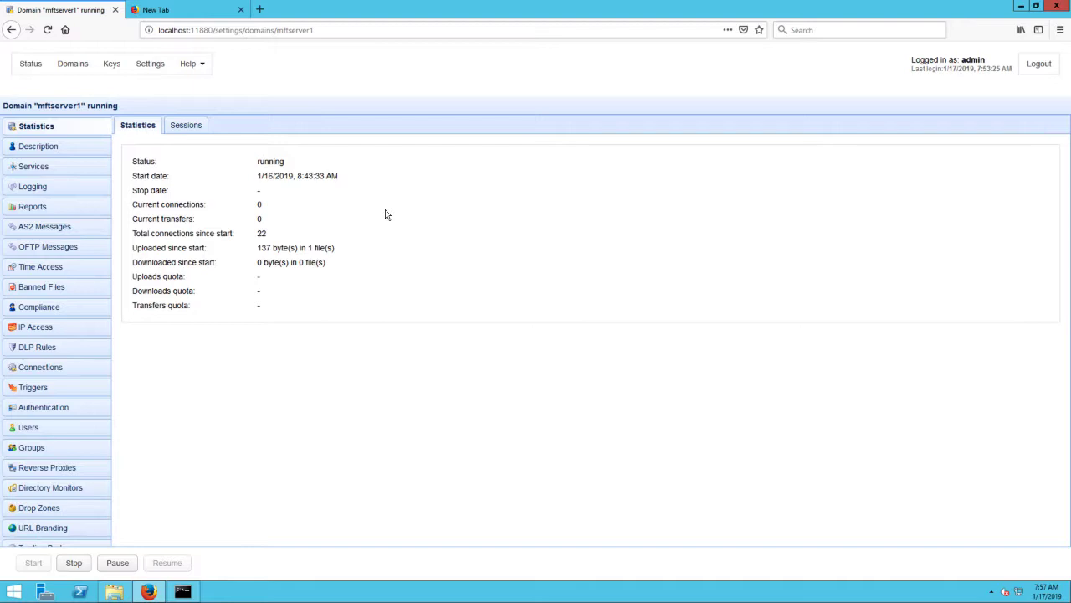
pyautogui.click(72, 488)
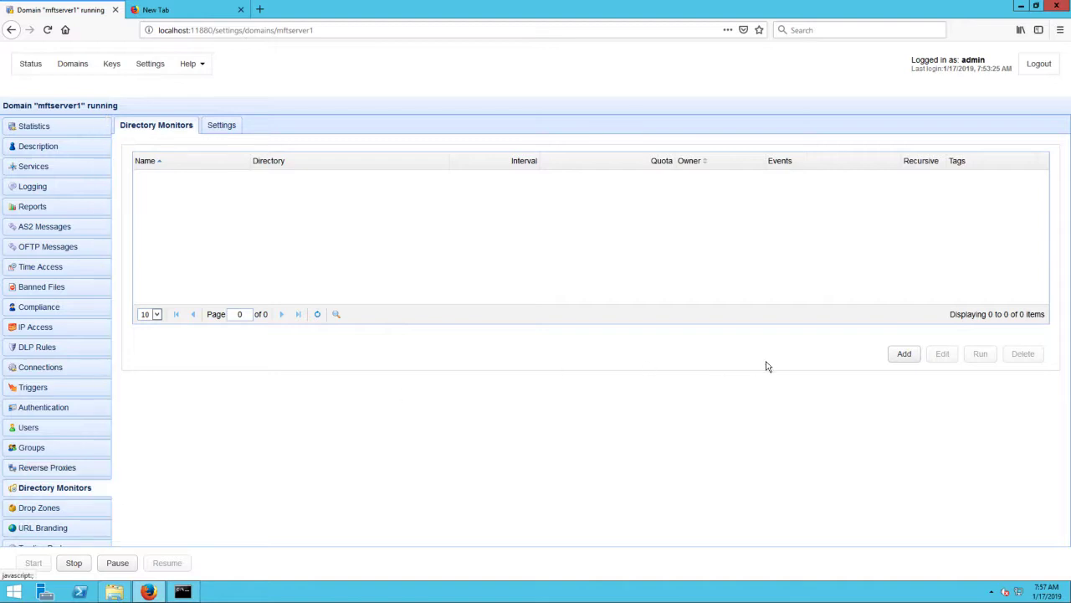
pyautogui.click(904, 354)
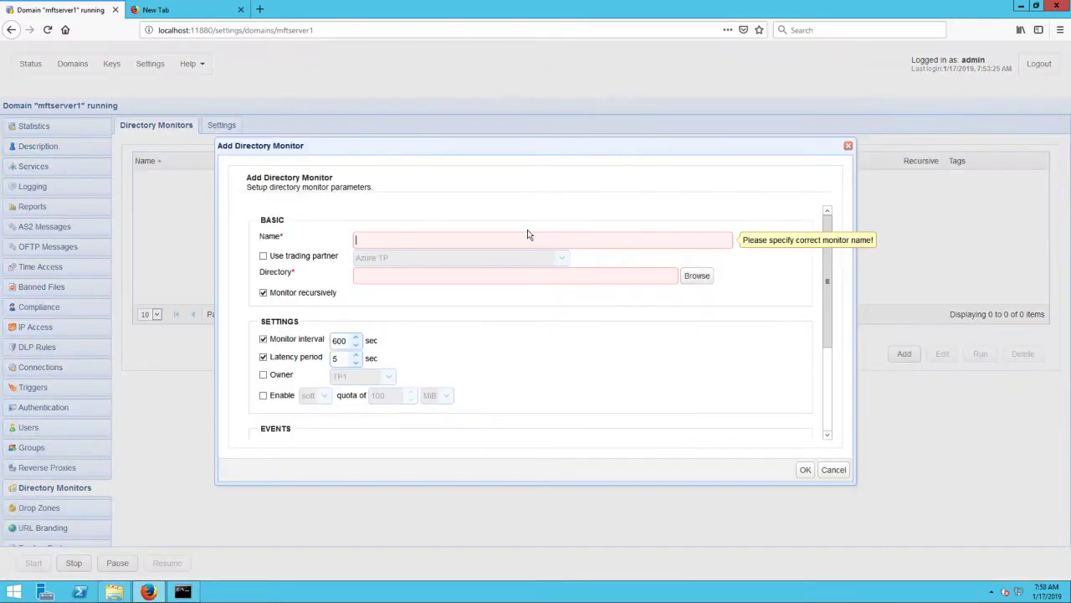
# Step: Create monitor 'dirmon for azure upload' on C:\forupload, watching only for added files
pyautogui.write('dirmon for azure upload')
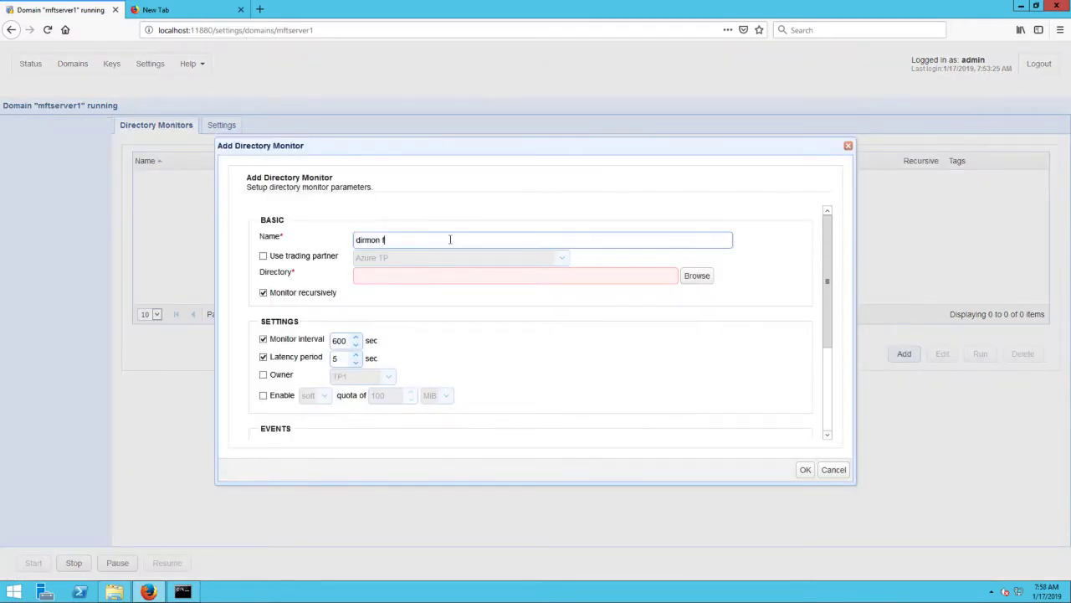
pyautogui.click(696, 279)
pyautogui.doubleClick(359, 279)
pyautogui.click(368, 325)
pyautogui.click(695, 434)
pyautogui.click(679, 373)
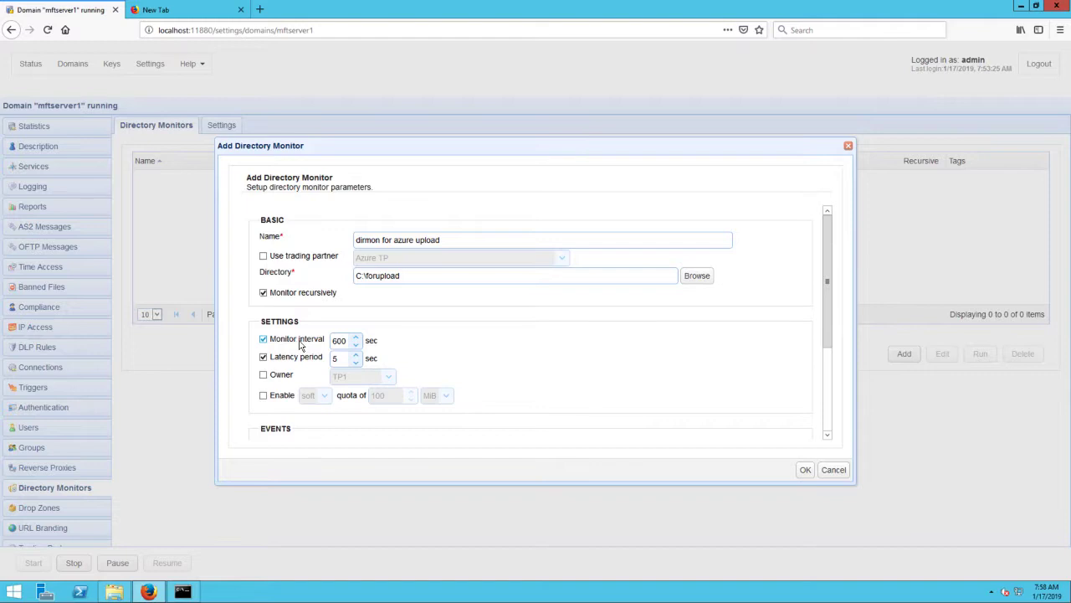
pyautogui.scroll(-2, 446, 351)
pyautogui.scroll(-2, 446, 352)
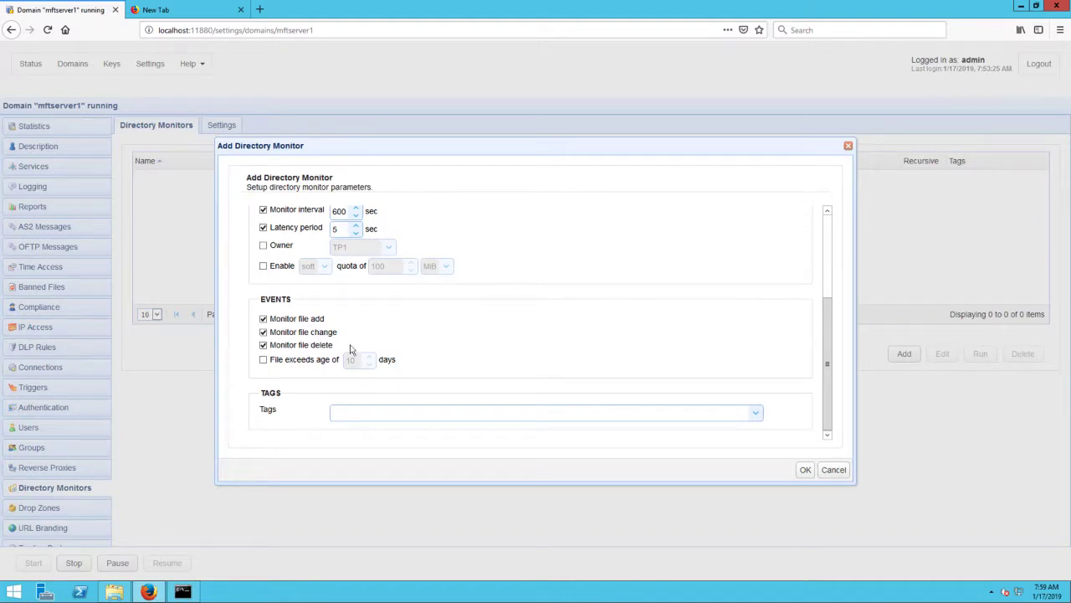
pyautogui.click(264, 332)
pyautogui.click(804, 471)
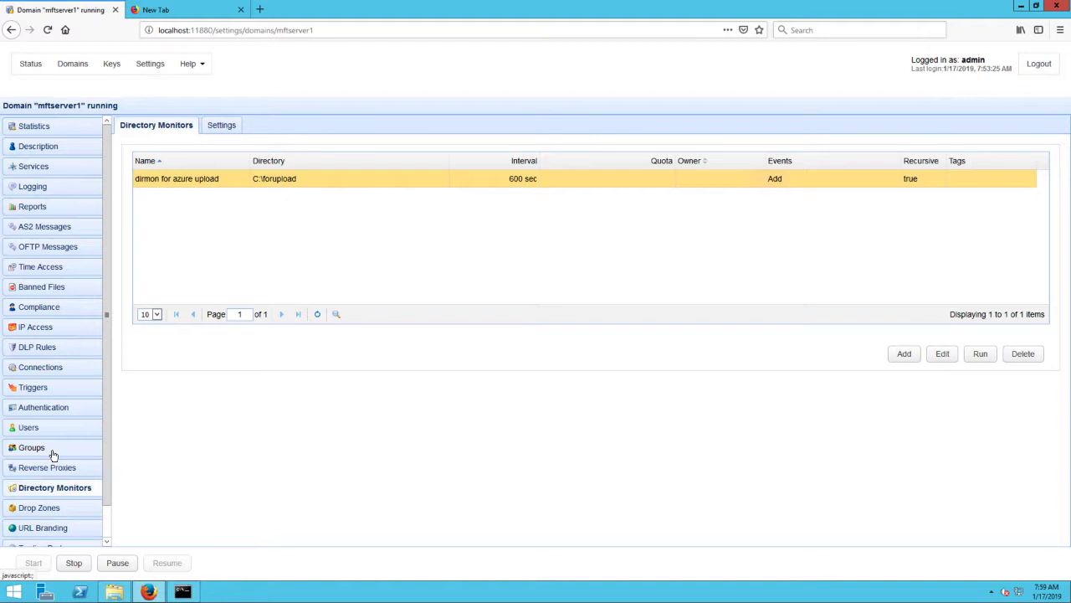
# Step: Start a new trading partner using the Microsoft Azure File Service protocol
pyautogui.scroll(-1, 52, 455)
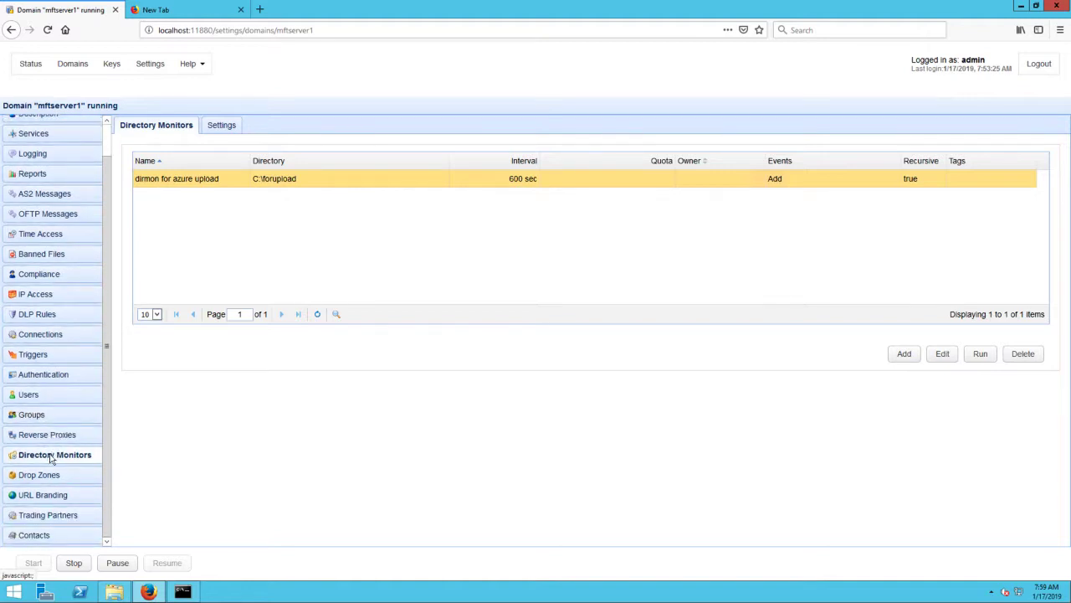
pyautogui.click(46, 516)
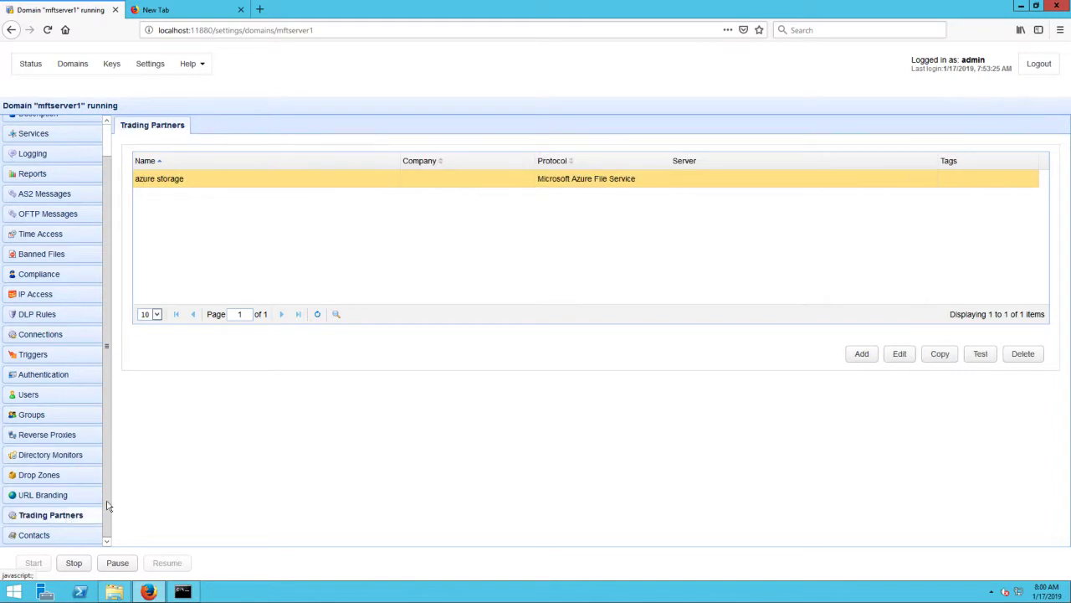
pyautogui.click(859, 356)
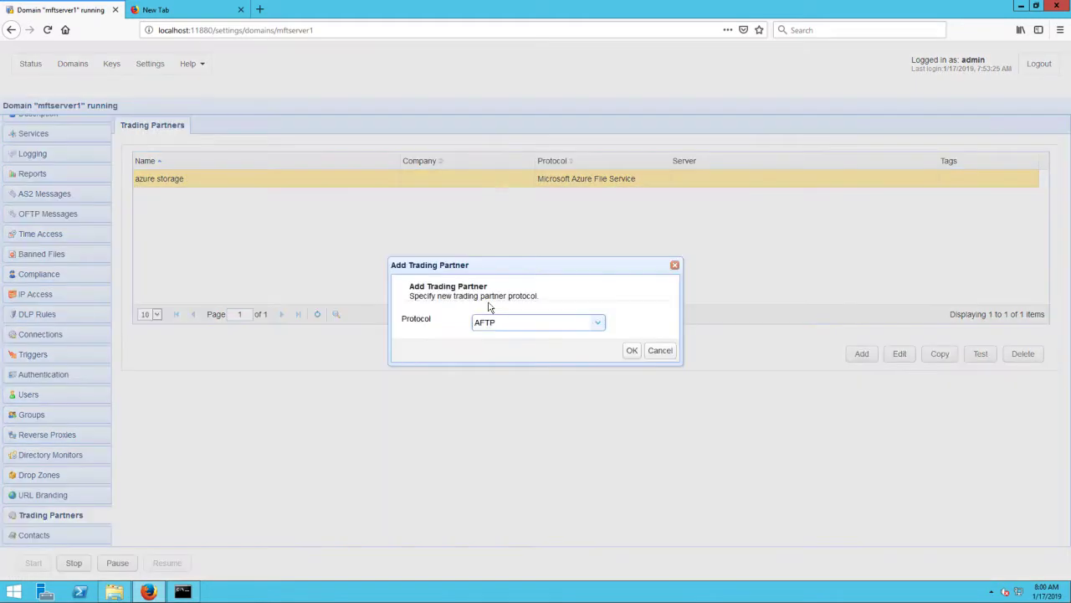
pyautogui.click(599, 324)
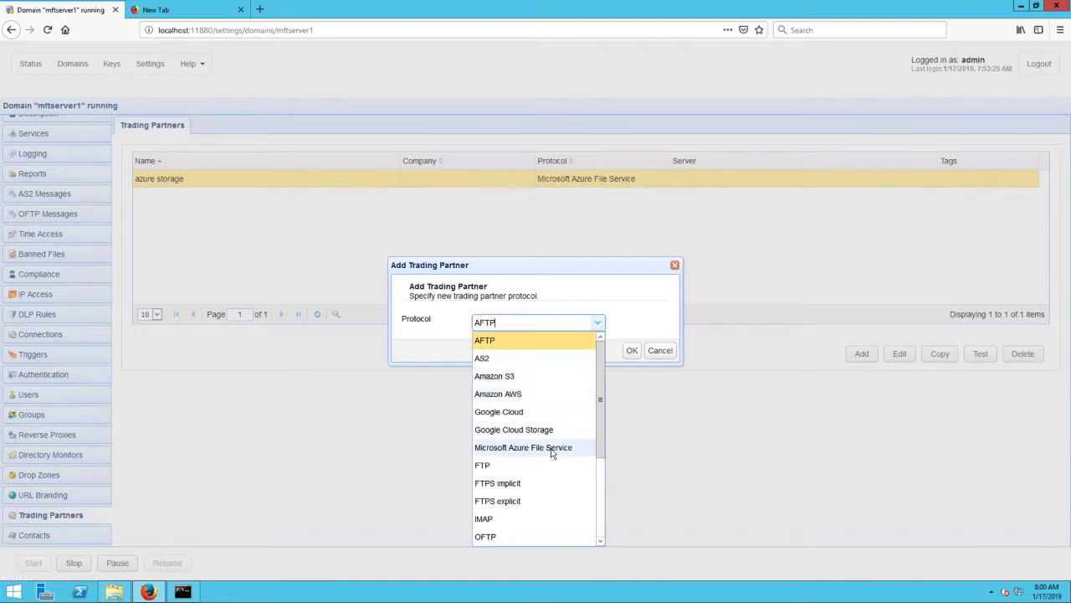
pyautogui.click(551, 447)
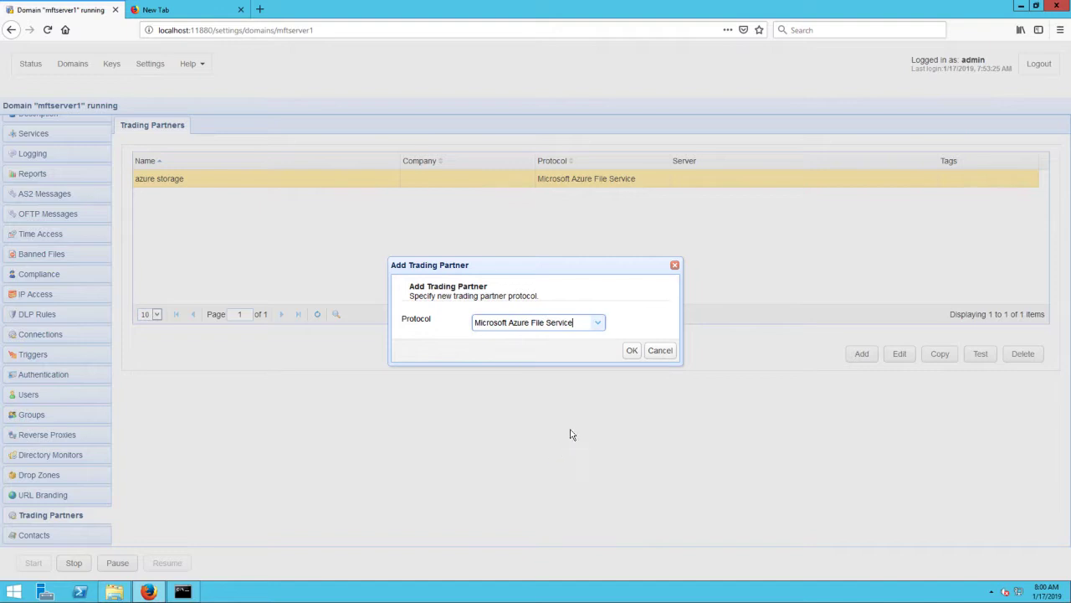
pyautogui.click(632, 352)
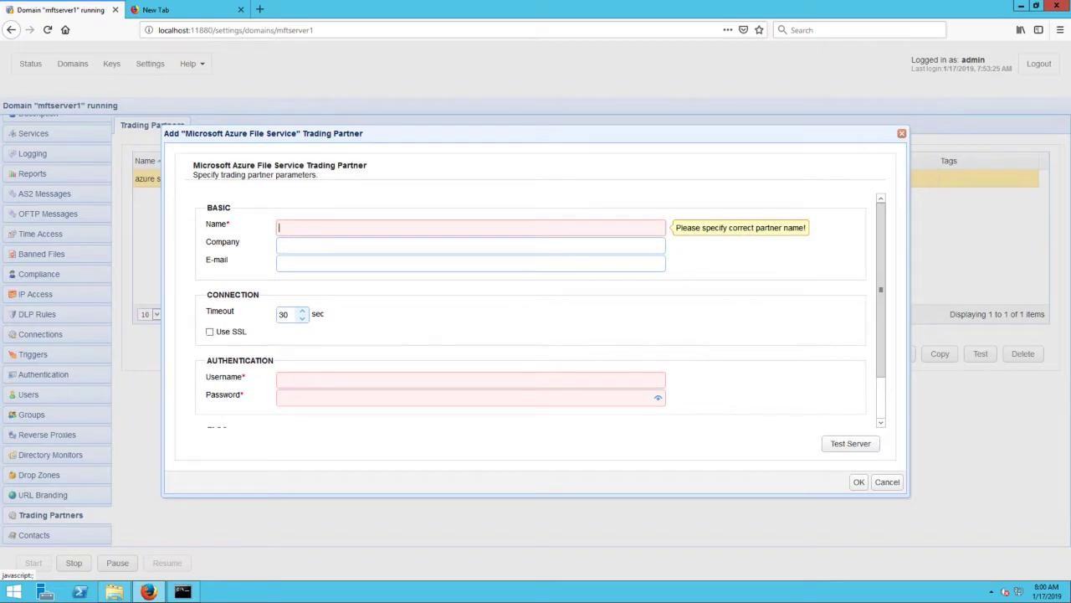
# Step: Name the partner 'Azure TP' and paste the storage account name as its username
pyautogui.click(400, 227)
pyautogui.write('Azu')
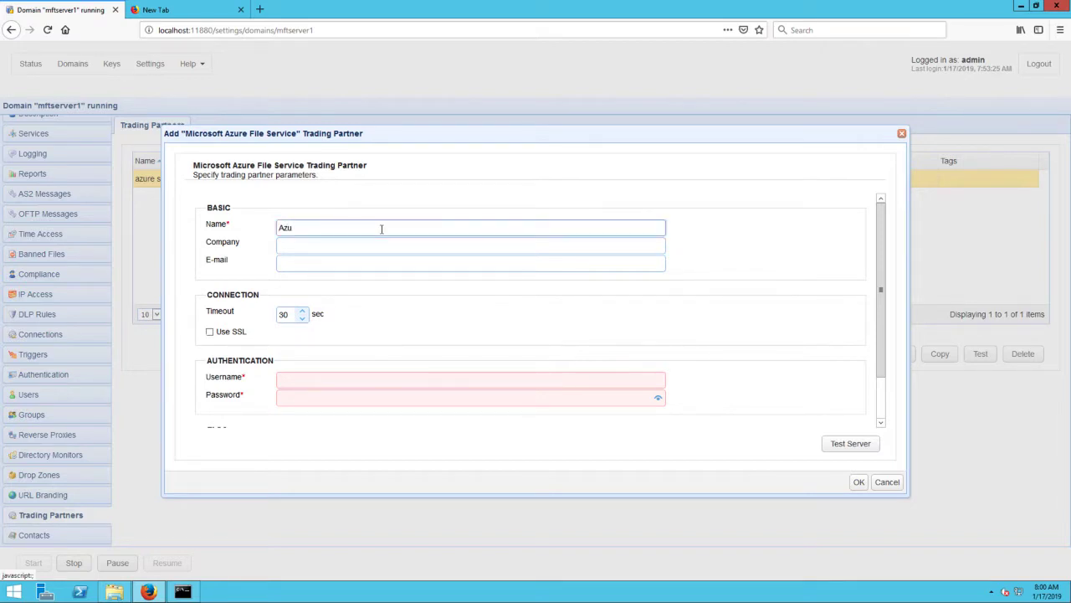
pyautogui.write('re TP')
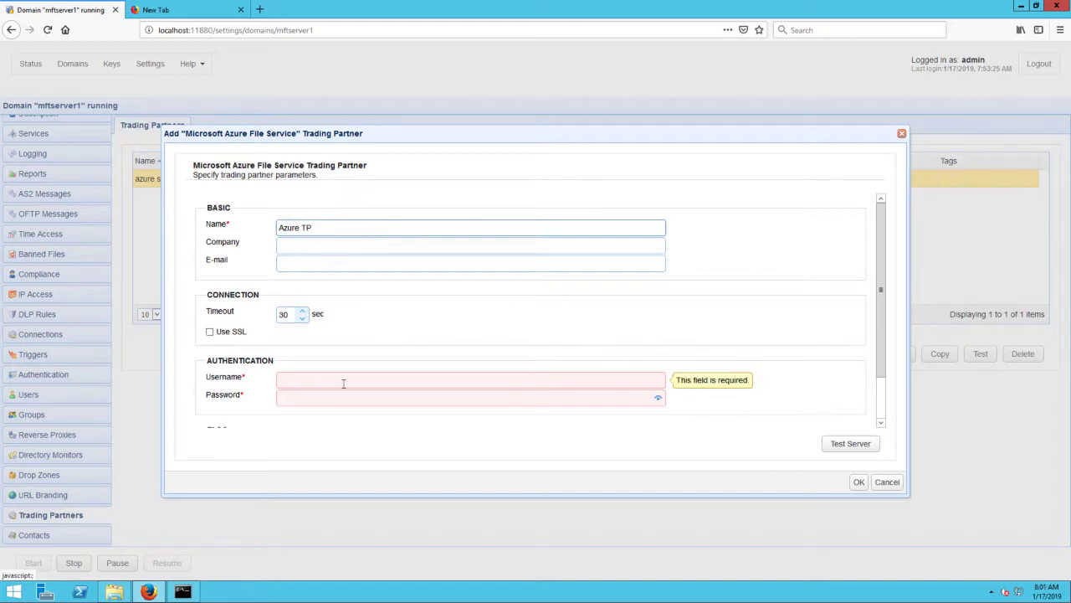
pyautogui.click(343, 383)
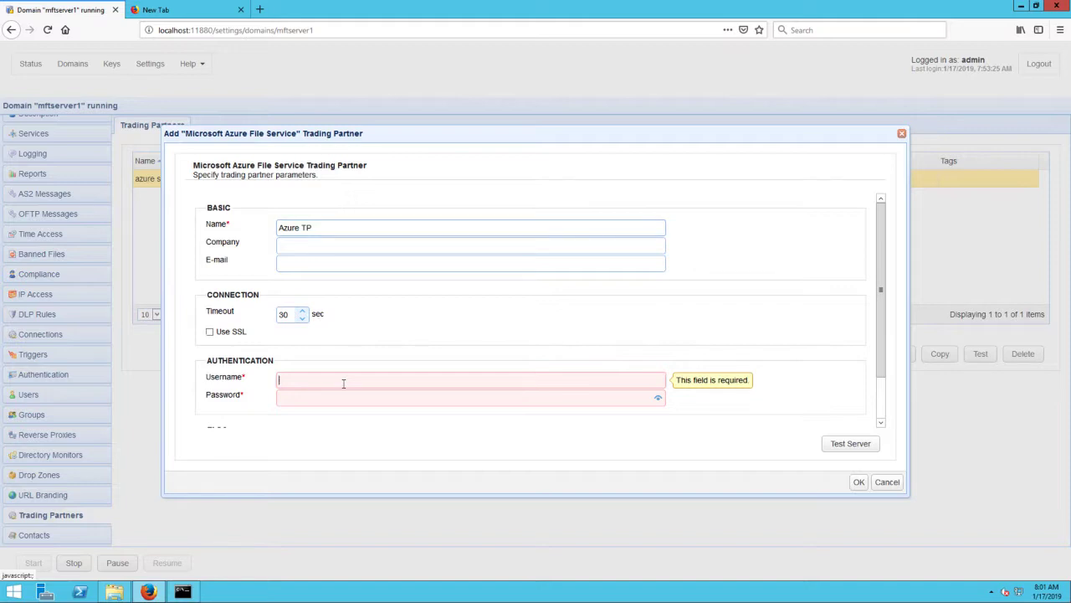
pyautogui.rightClick(345, 385)
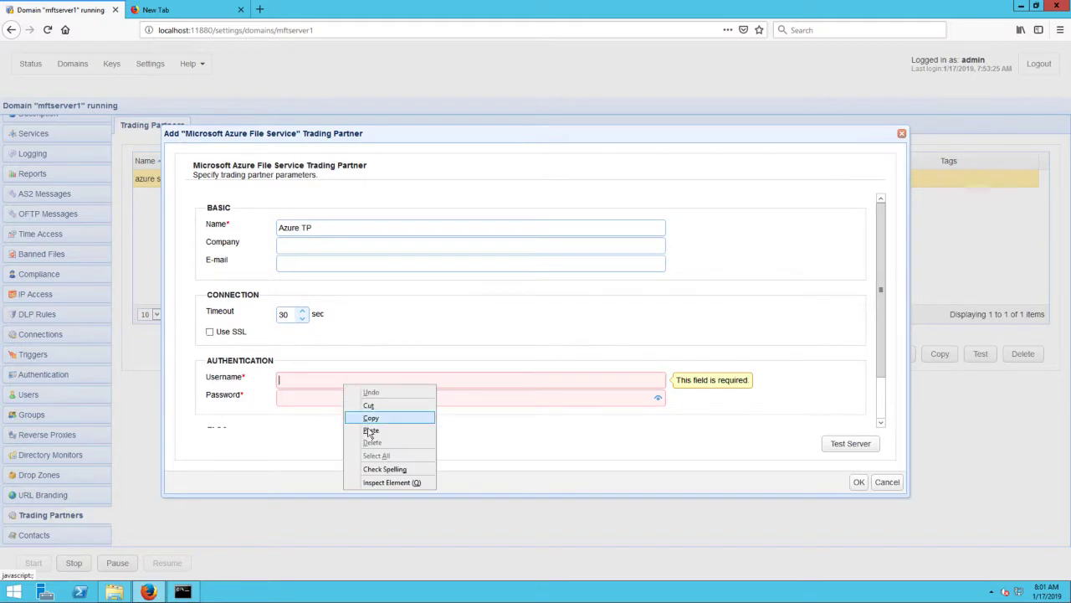
pyautogui.click(370, 433)
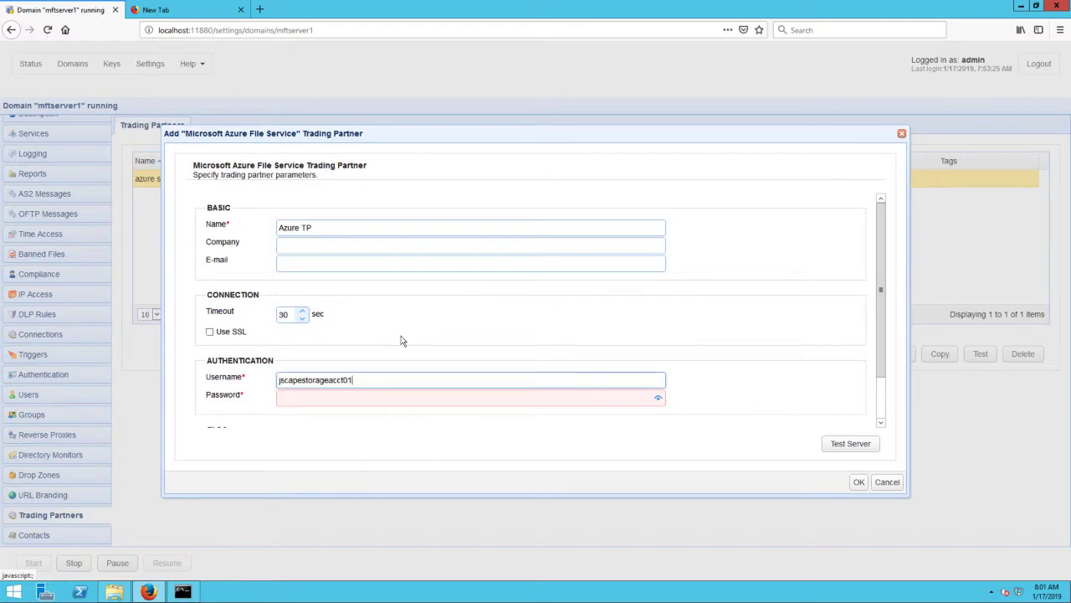
# Step: Paste the storage key as the password, enable Use SSL, and test the connection
pyautogui.click(323, 397)
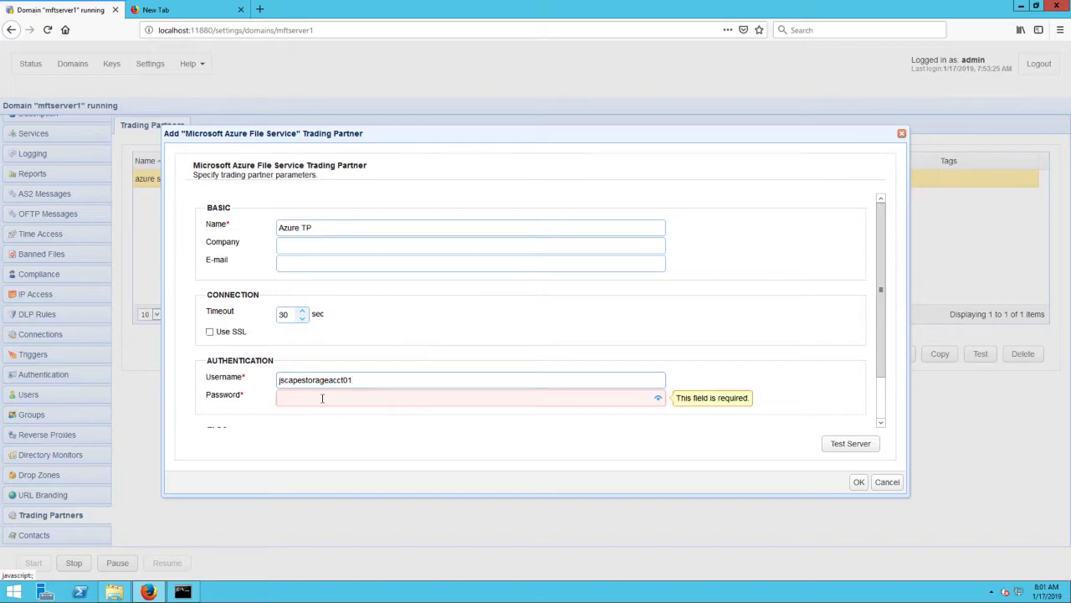
pyautogui.rightClick(323, 399)
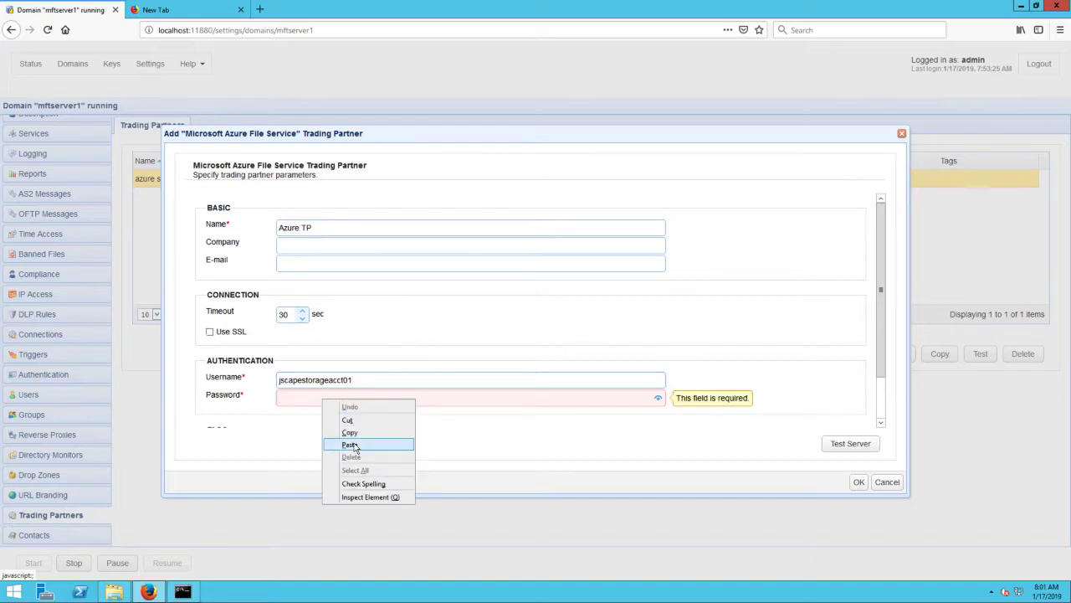
pyautogui.click(351, 444)
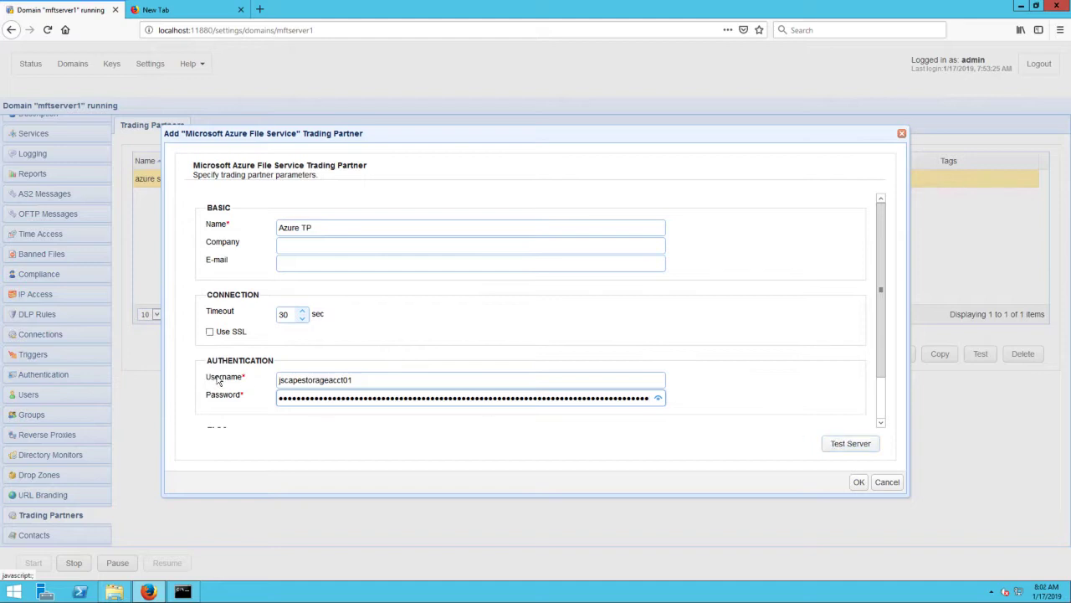
pyautogui.click(210, 332)
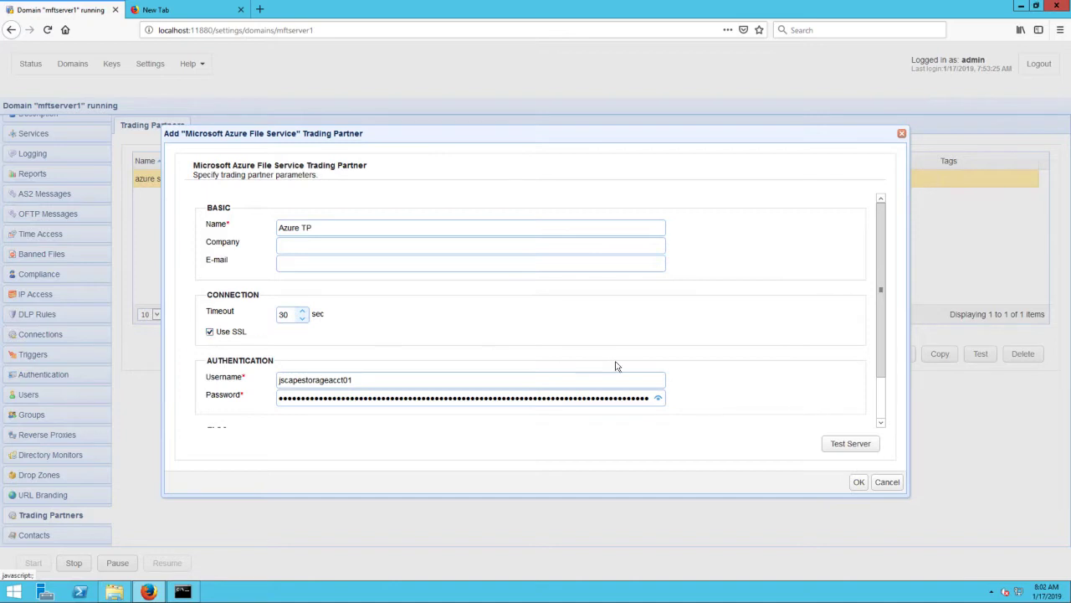
pyautogui.click(833, 444)
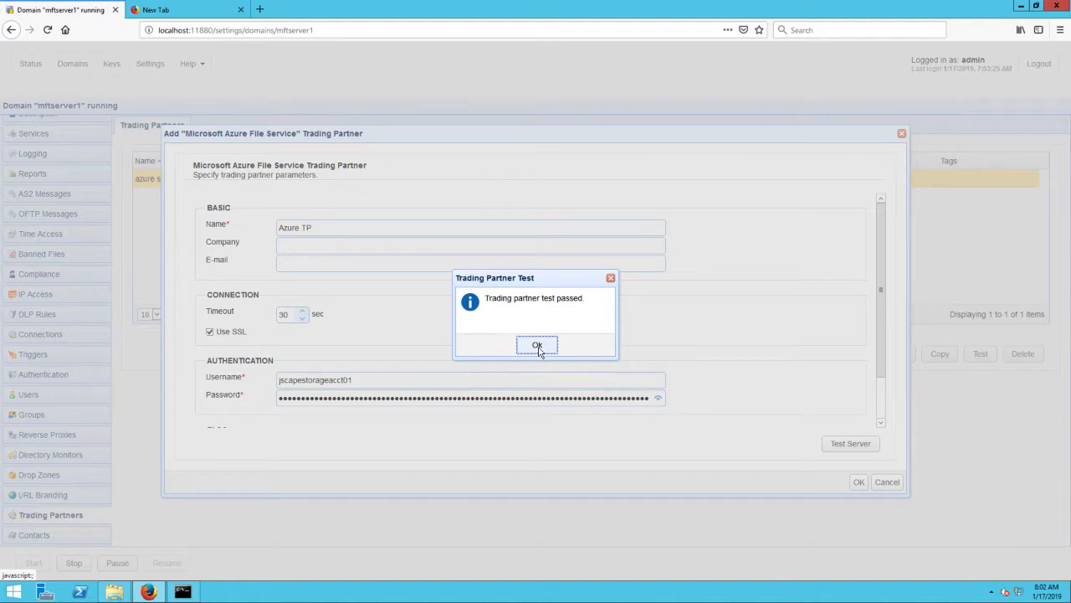
# Step: Acknowledge the passed test and save the Azure TP trading partner
pyautogui.click(538, 349)
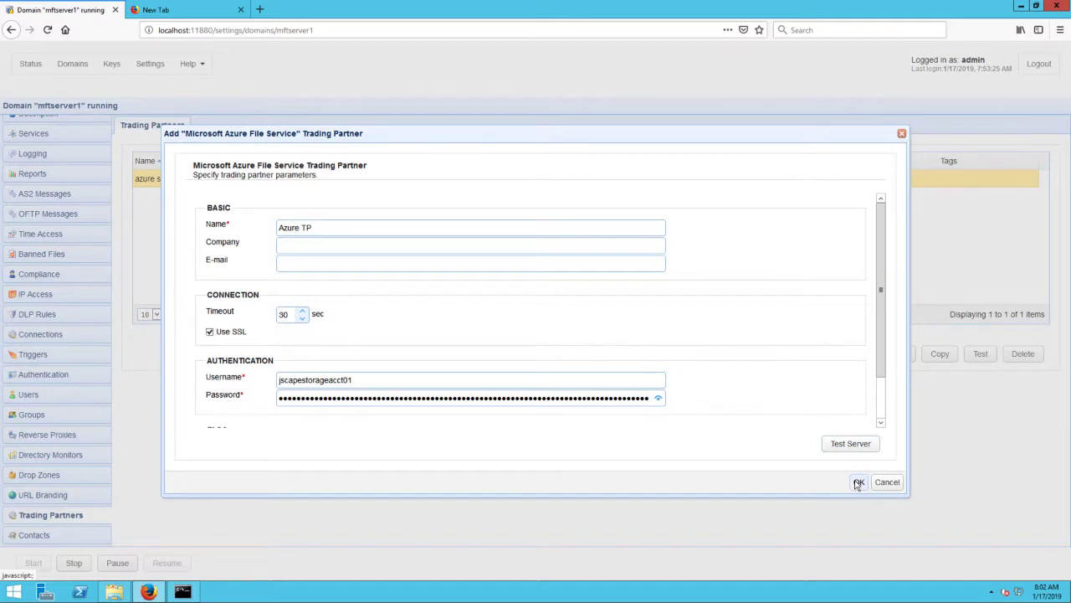
pyautogui.click(859, 483)
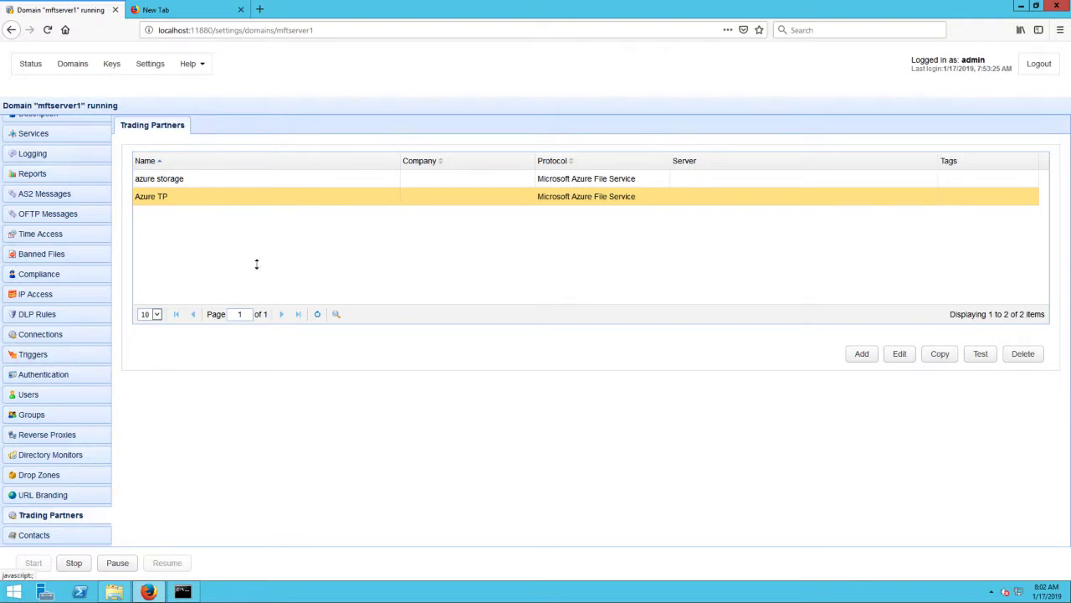
pyautogui.click(60, 362)
# Step: Create trigger 'Upload to Azure' for Directory Monitor File Added events and proceed to conditions
pyautogui.click(853, 357)
pyautogui.write('Upload to Azure')
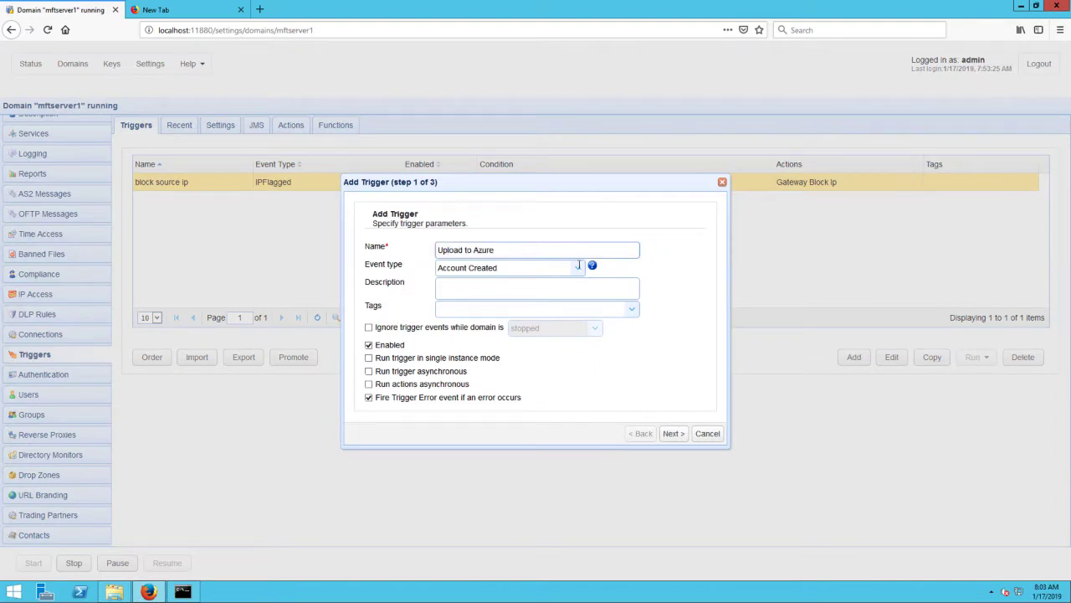
pyautogui.click(578, 269)
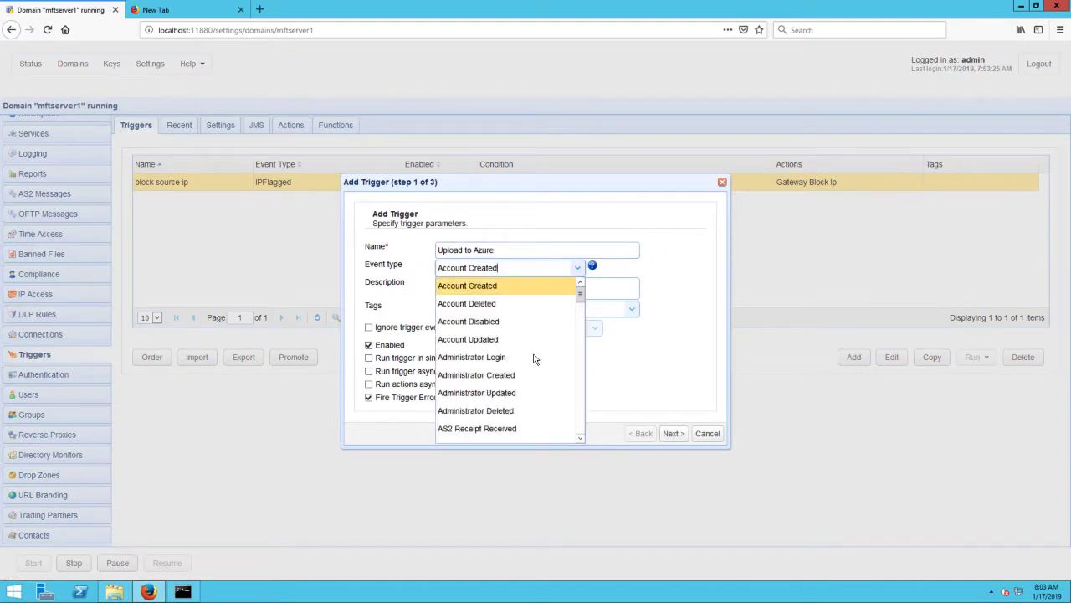
pyautogui.scroll(-5, 534, 358)
pyautogui.scroll(-3, 534, 358)
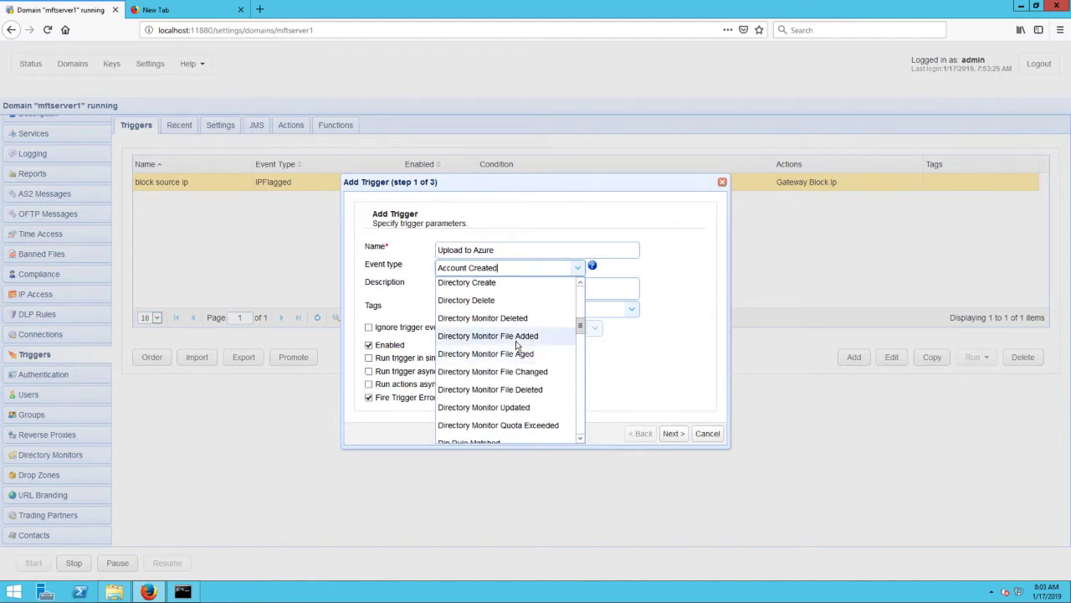
pyautogui.click(488, 335)
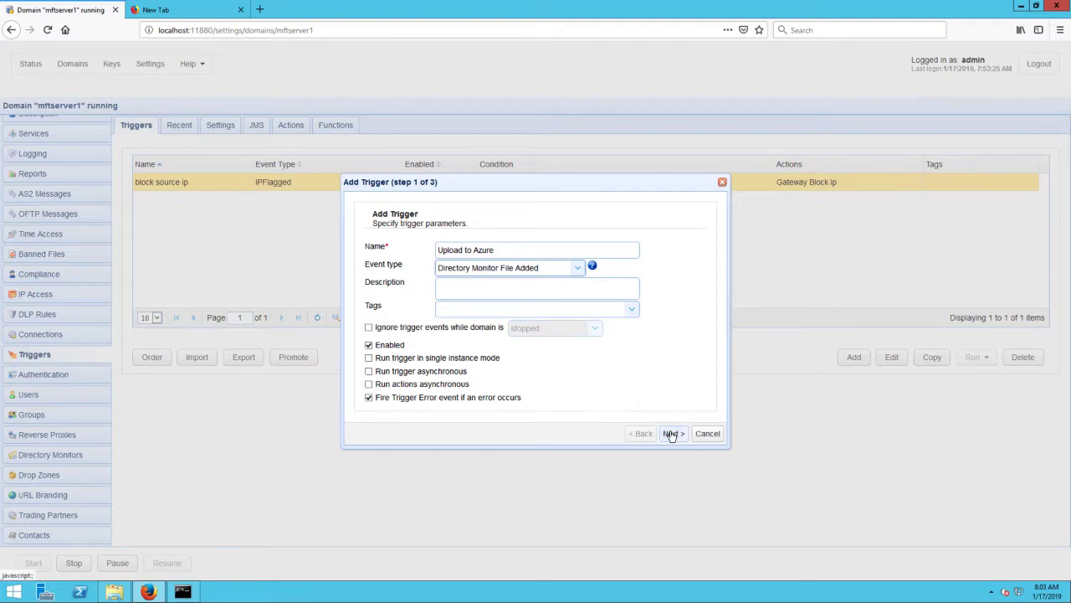
pyautogui.click(671, 434)
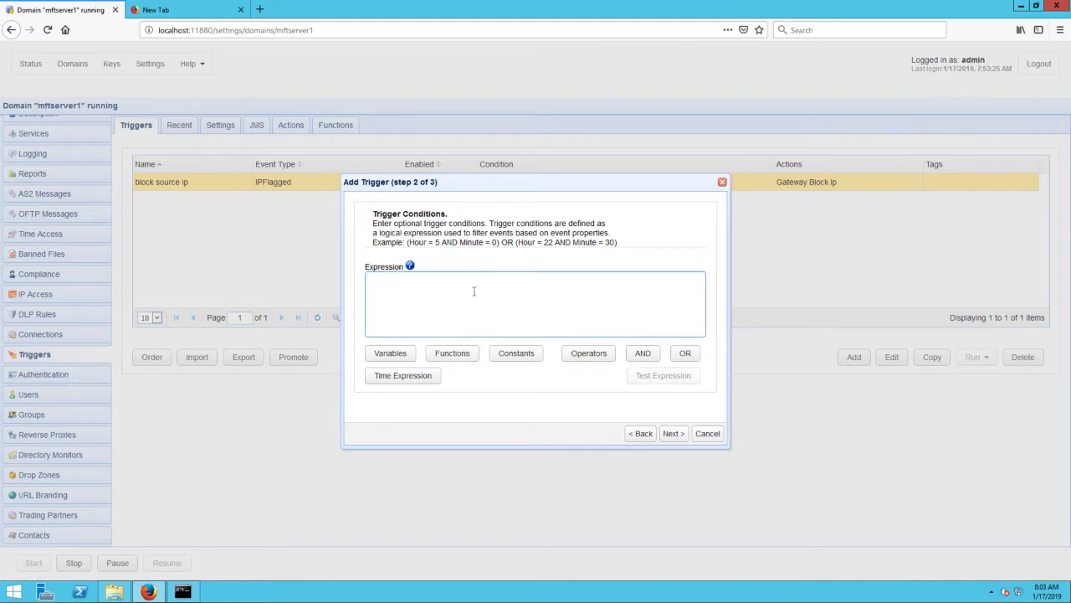
# Step: Add the trigger condition MonitorName = "dirmon for azure upload" and continue to Trigger Actions
pyautogui.click(393, 359)
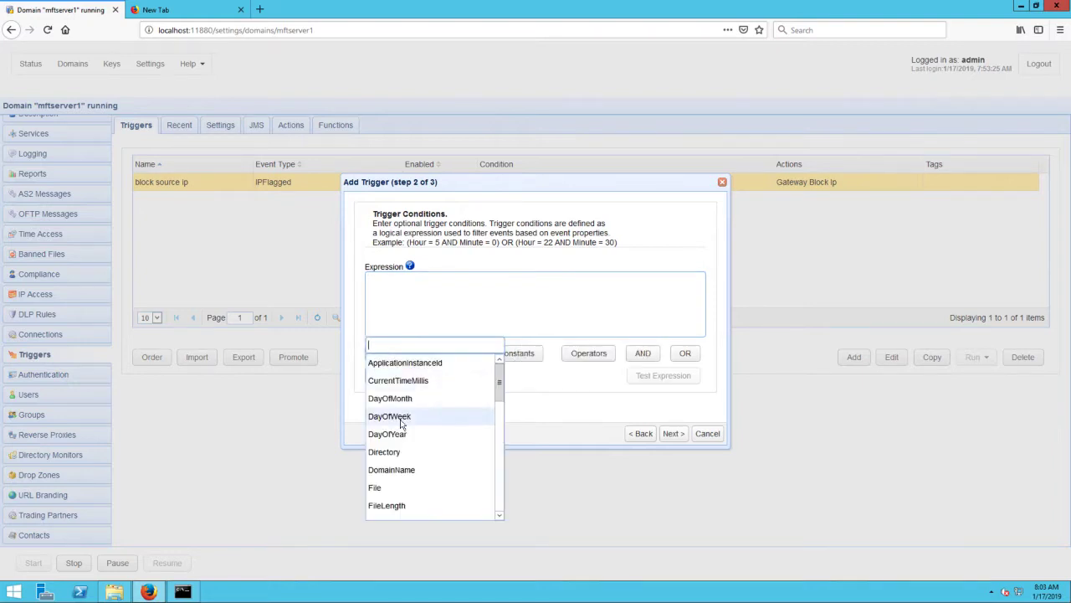
pyautogui.scroll(-3, 401, 425)
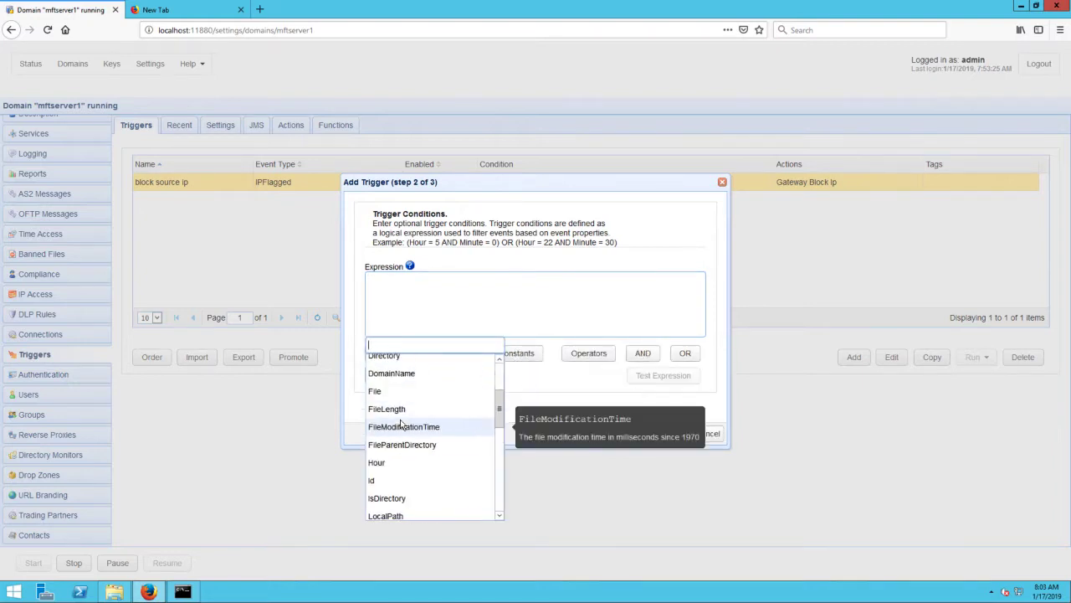
pyautogui.scroll(-2, 401, 425)
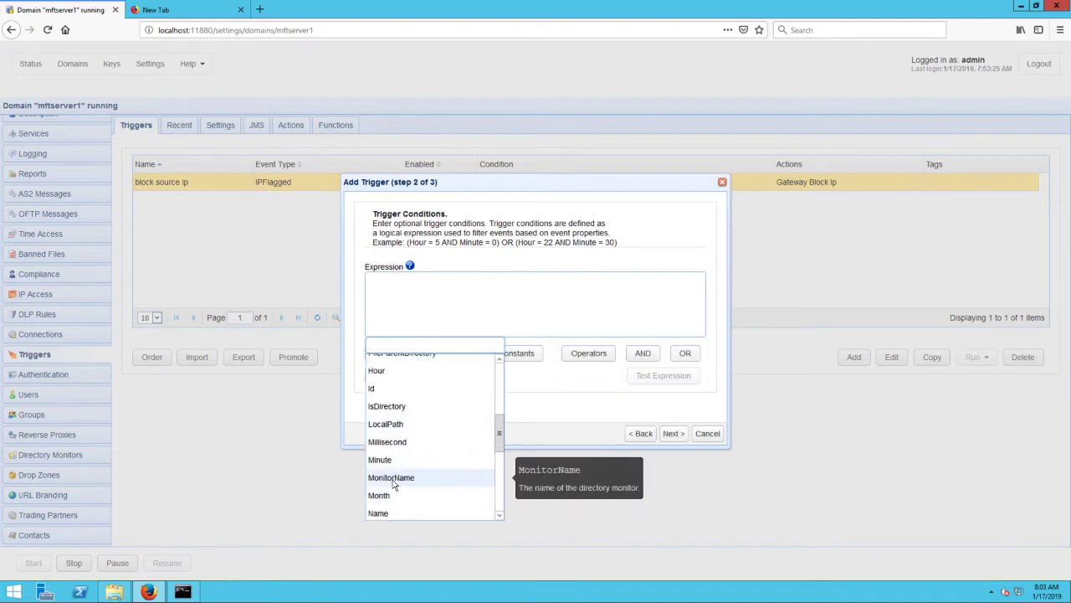
pyautogui.click(394, 478)
pyautogui.write('= "dirmon for azure upload')
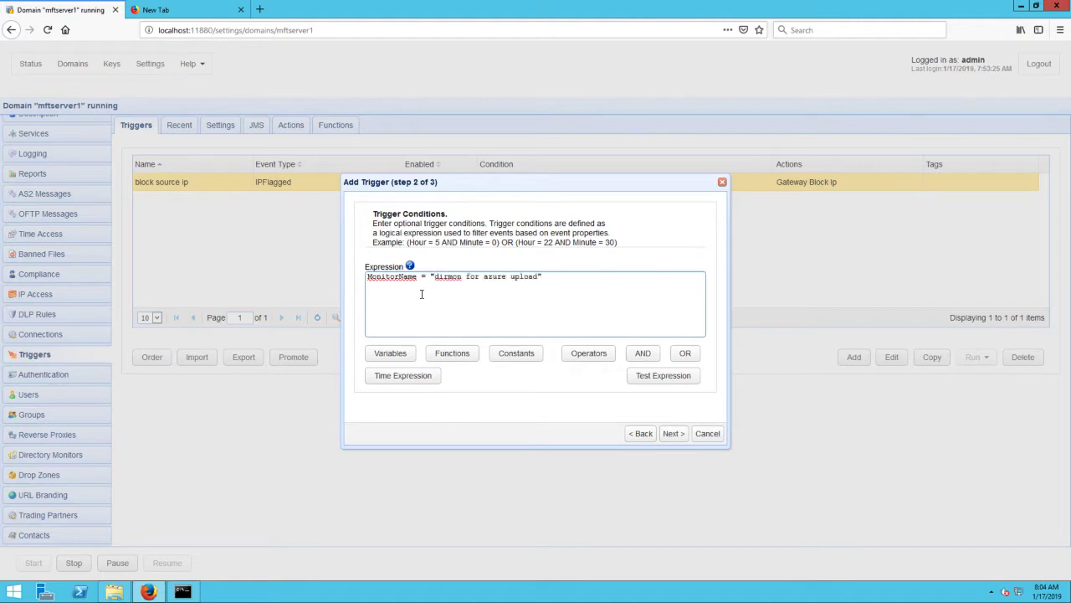
pyautogui.click(675, 435)
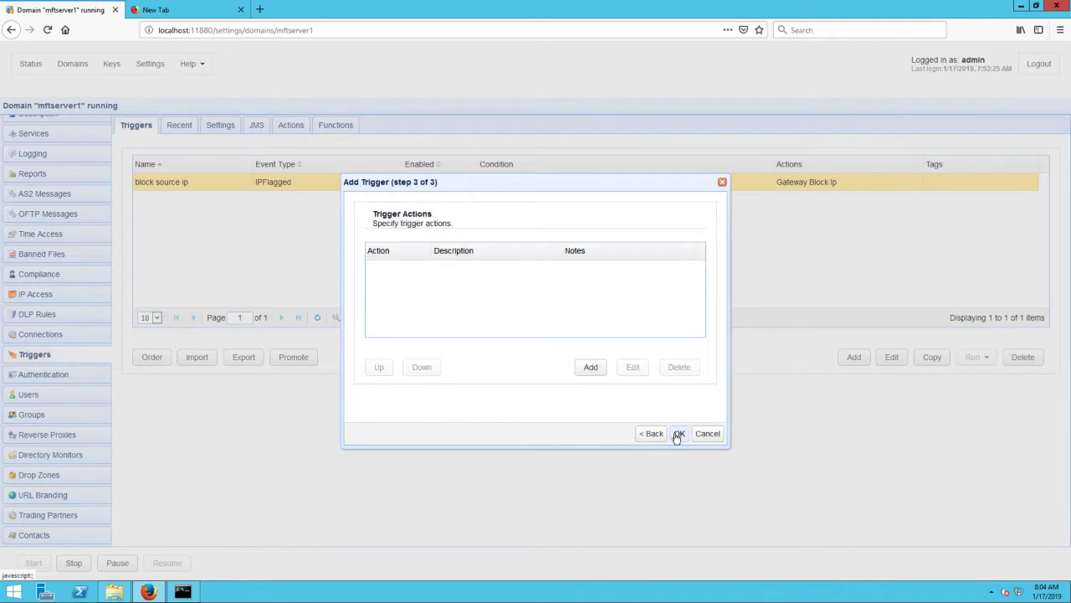
# Step: Add a new trigger action of type Trading Partner File Upload
pyautogui.click(590, 368)
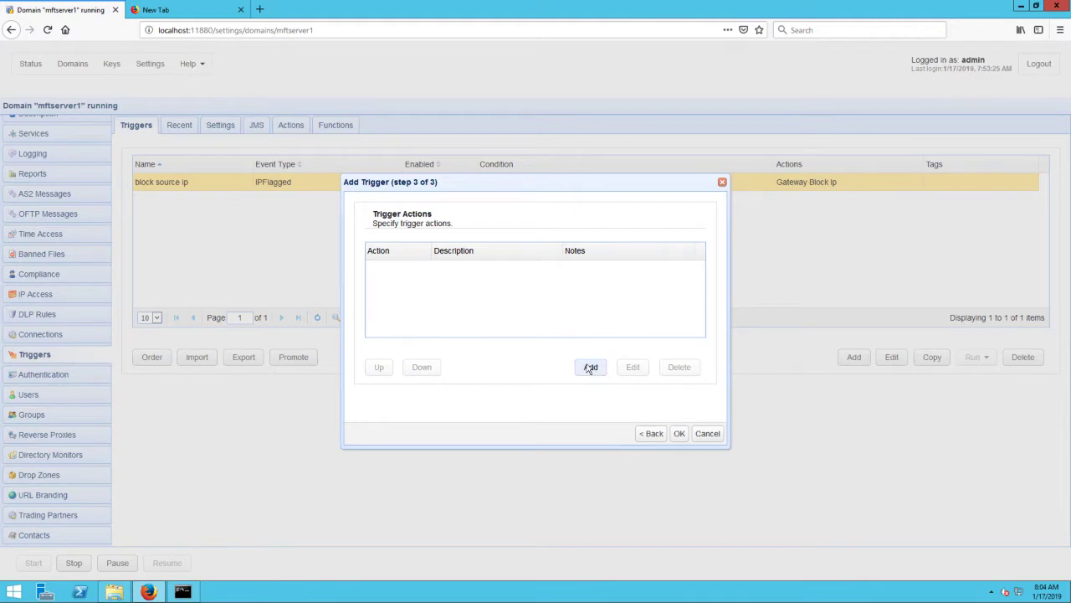
pyautogui.write('t')
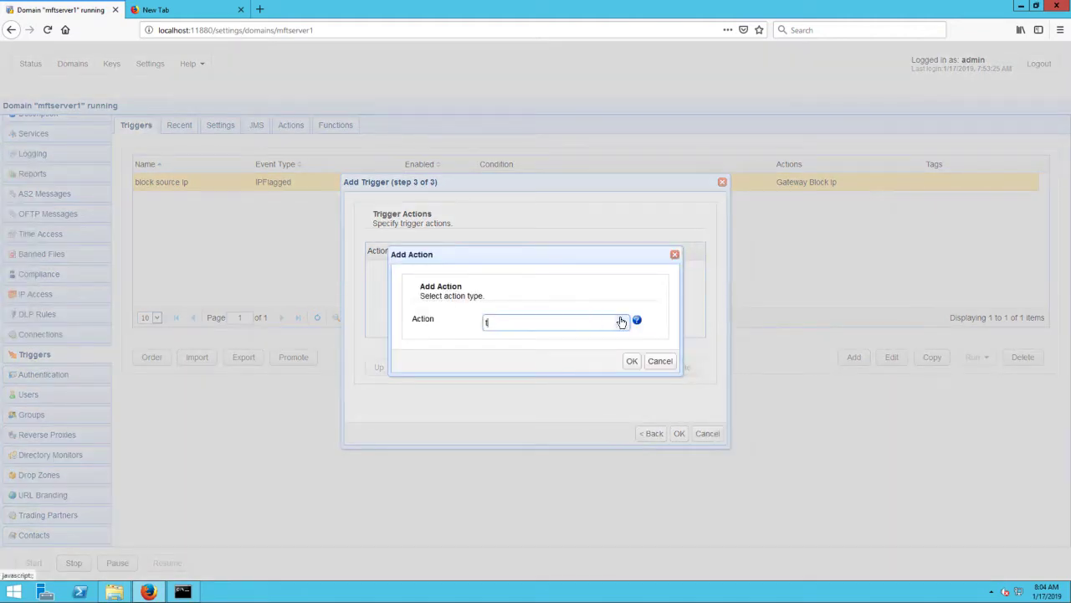
pyautogui.write('rading')
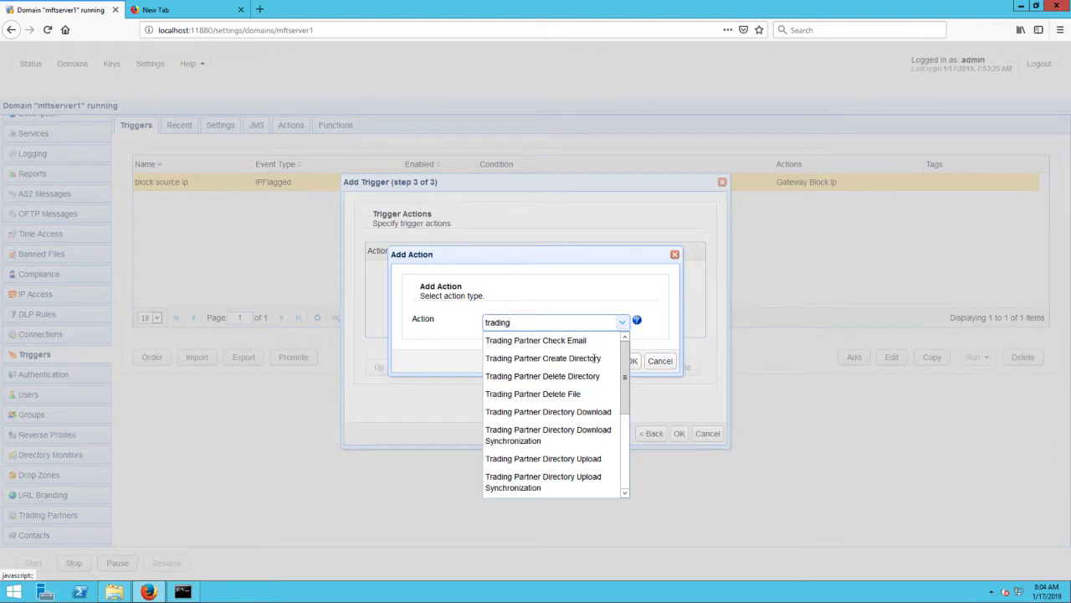
pyautogui.moveTo(623, 406); pyautogui.dragTo(624, 444)
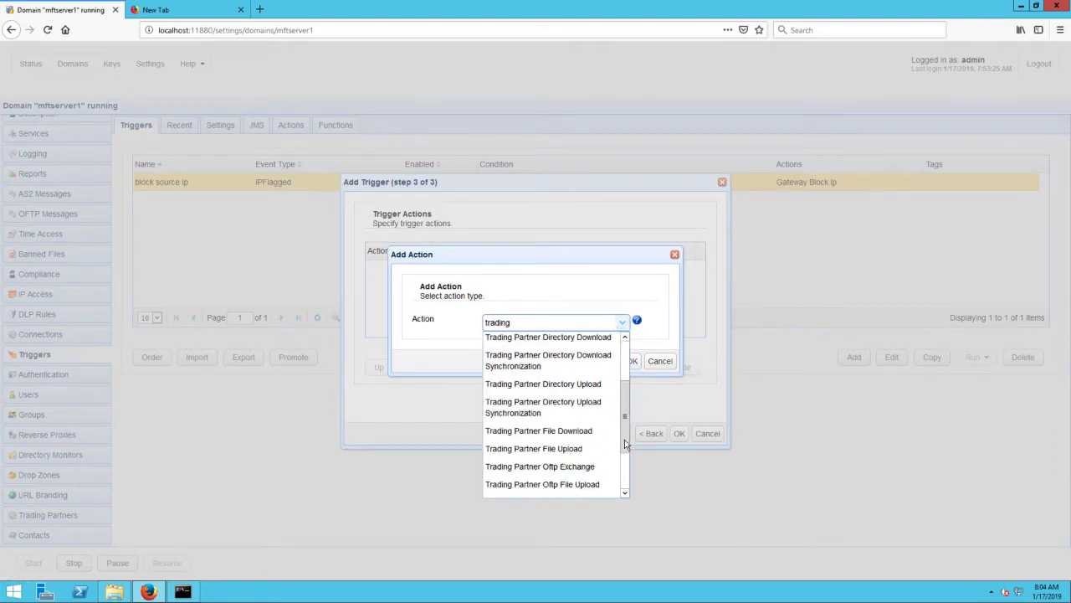
pyautogui.click(566, 450)
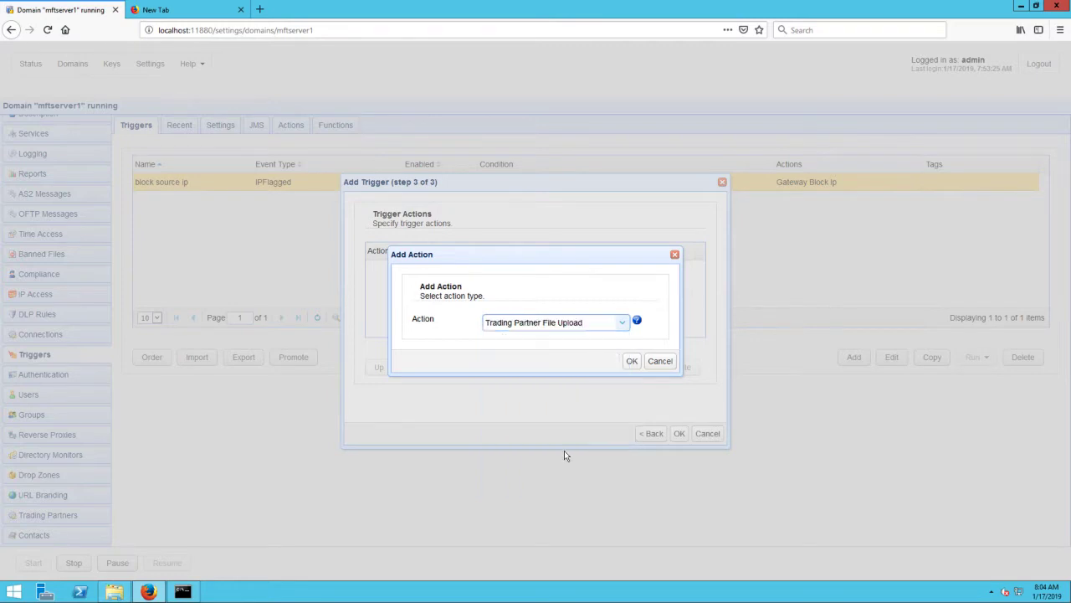
pyautogui.click(633, 360)
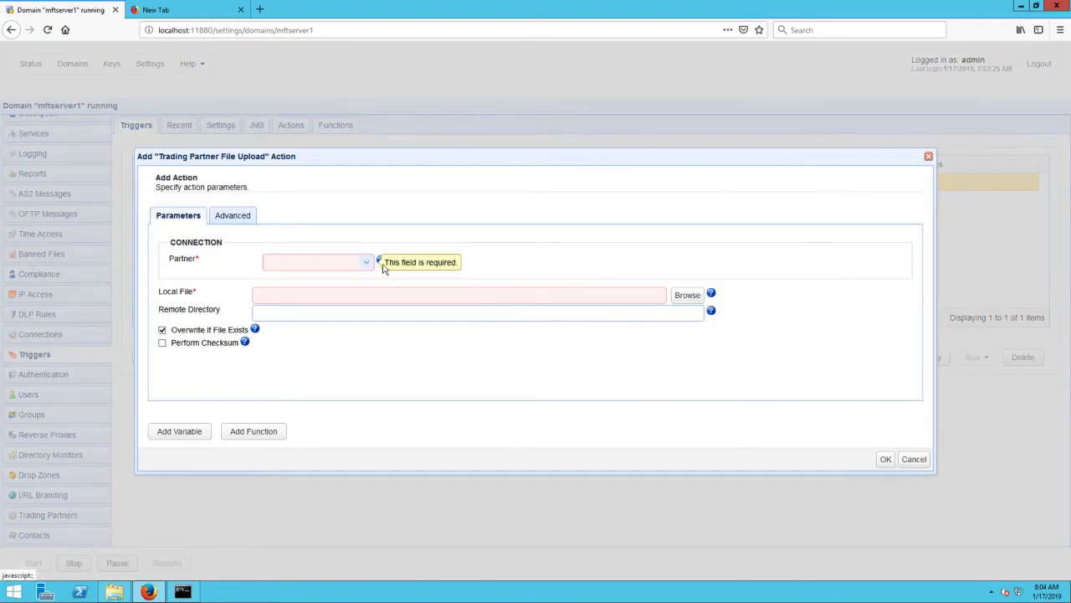
# Step: Set the upload action's partner to Azure TP and its local file to the %File% variable
pyautogui.click(365, 264)
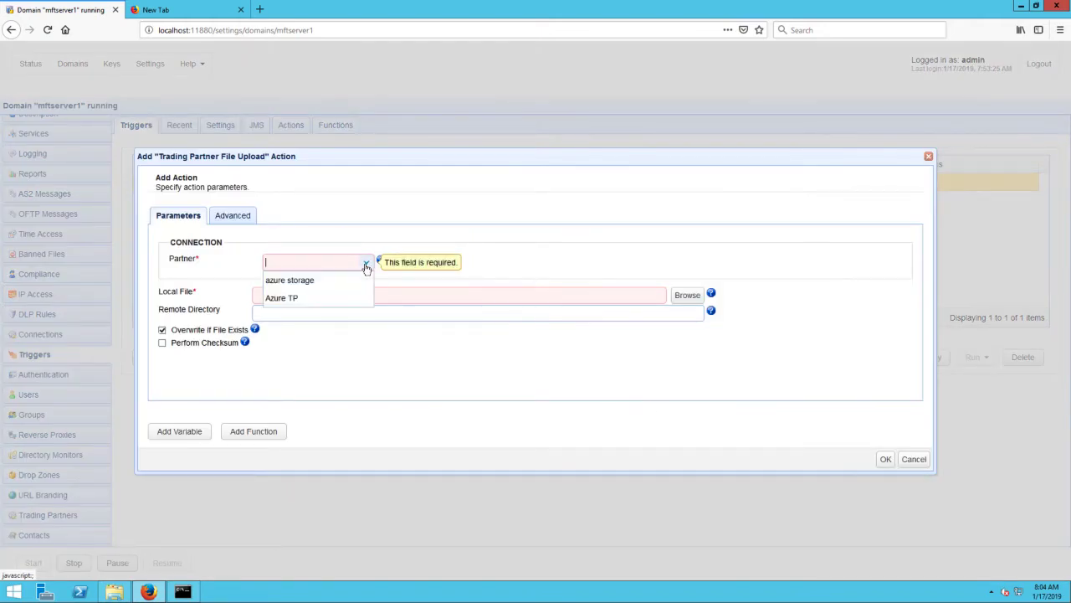
pyautogui.click(288, 299)
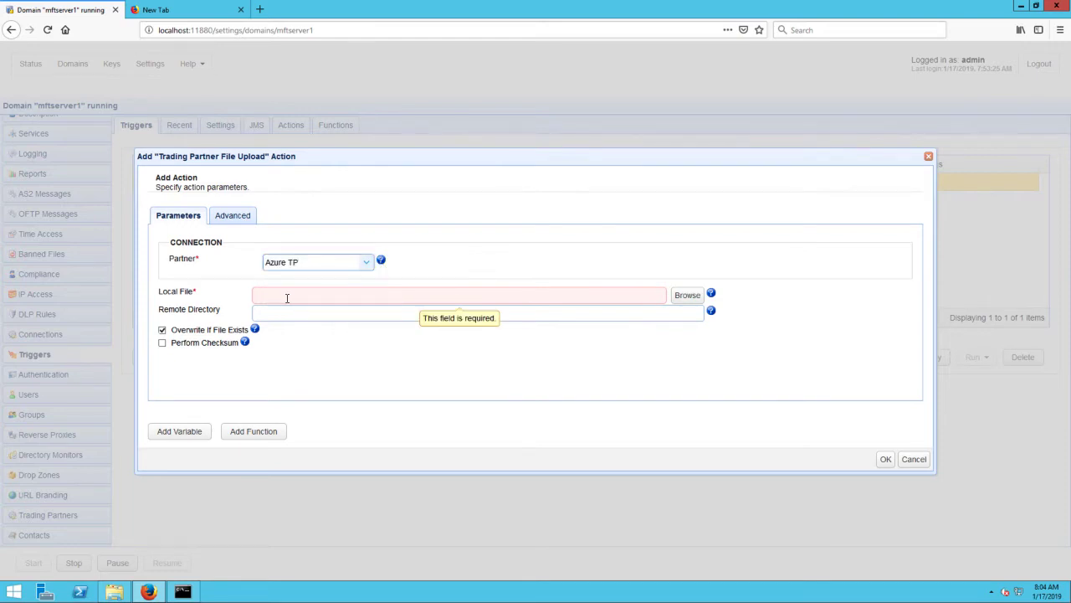
pyautogui.click(287, 298)
pyautogui.click(193, 436)
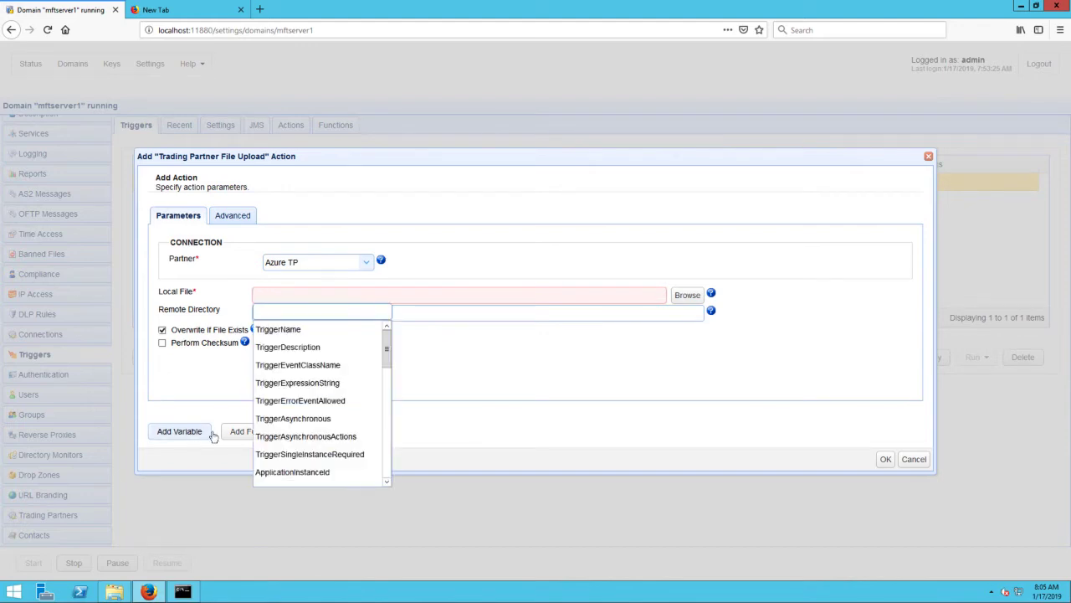
pyautogui.write('file')
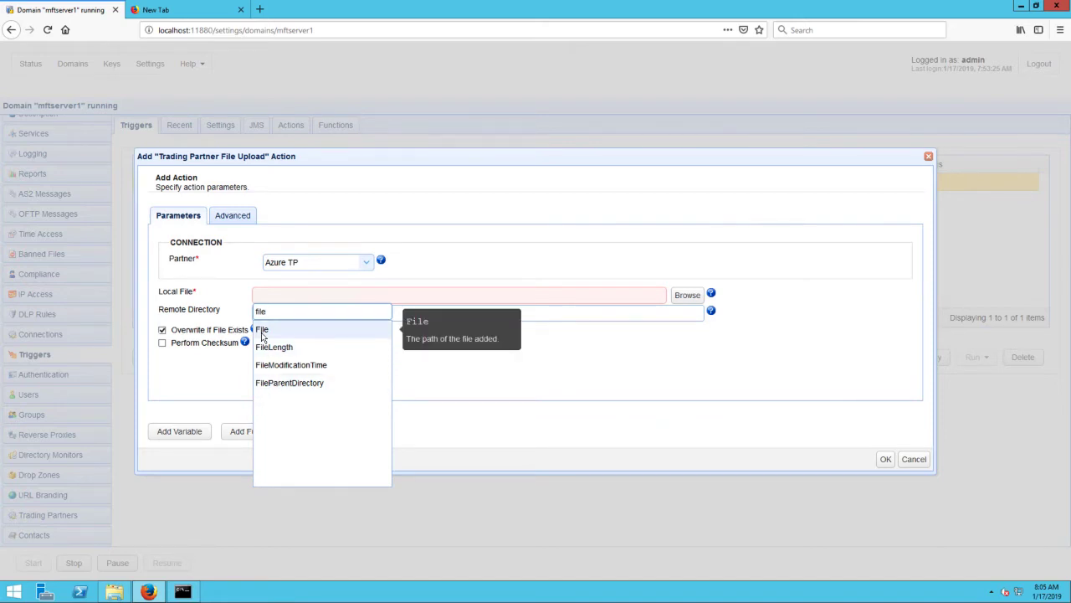
pyautogui.click(262, 332)
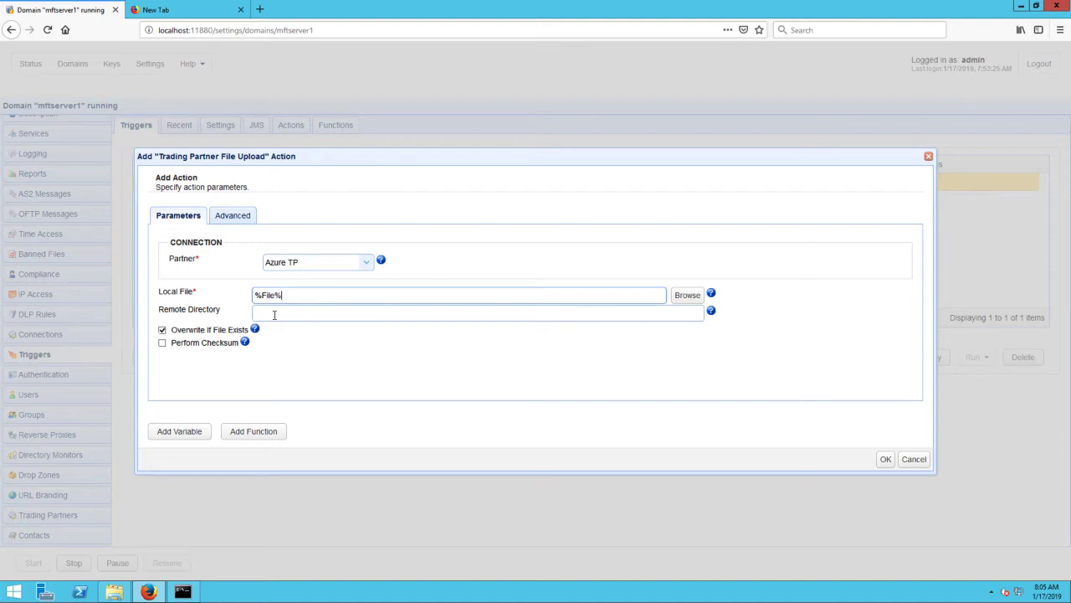
# Step: Set the remote directory to /azurefileshare, then save the action and the Upload to Azure trigger
pyautogui.click(273, 314)
pyautogui.write('/az')
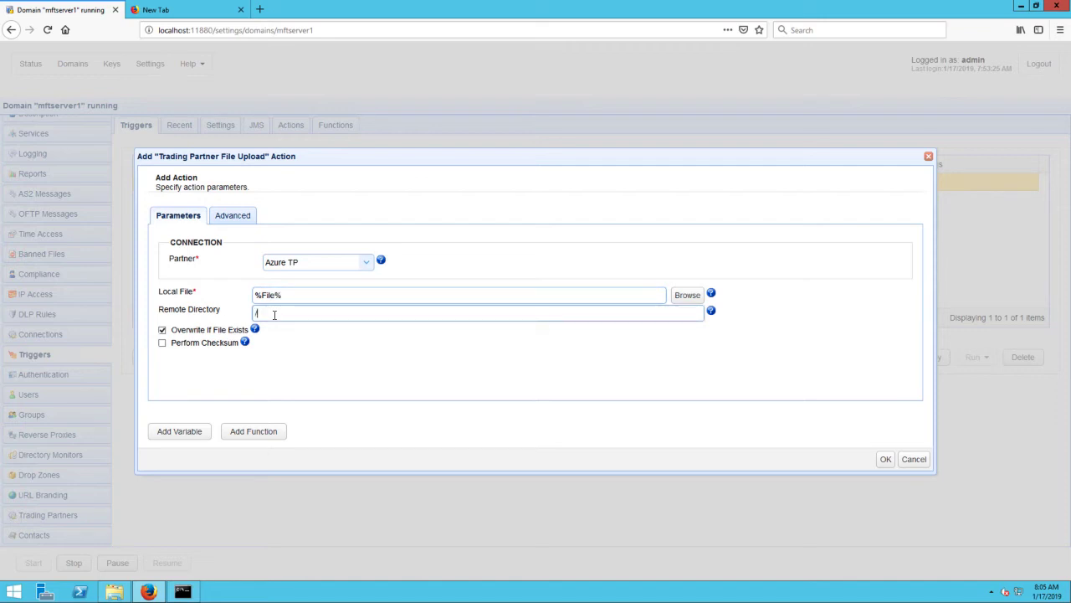
pyautogui.write('fileshare')
pyautogui.click(886, 460)
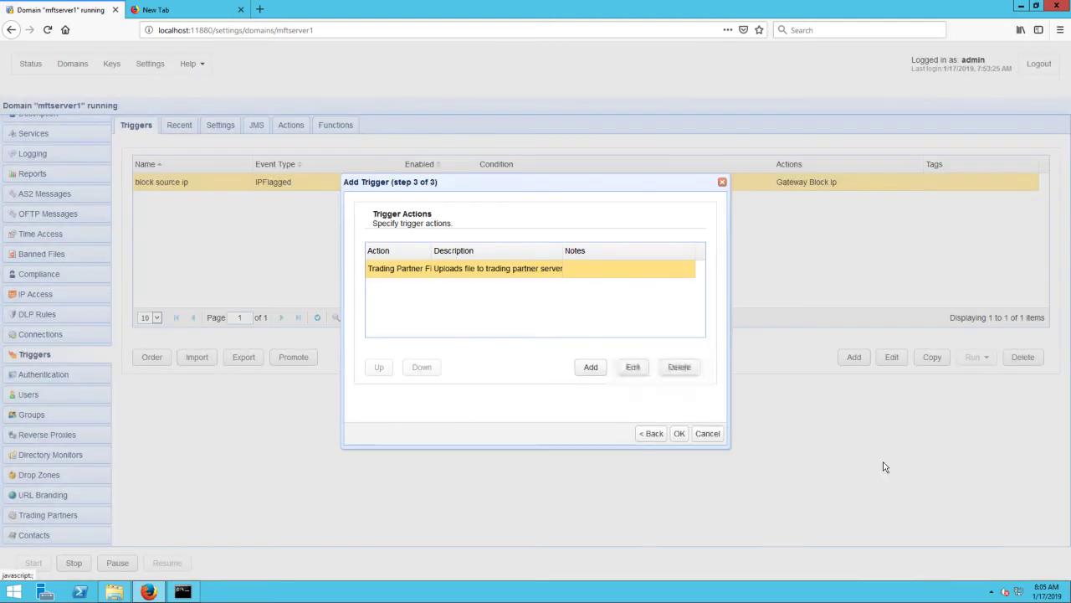
pyautogui.click(680, 436)
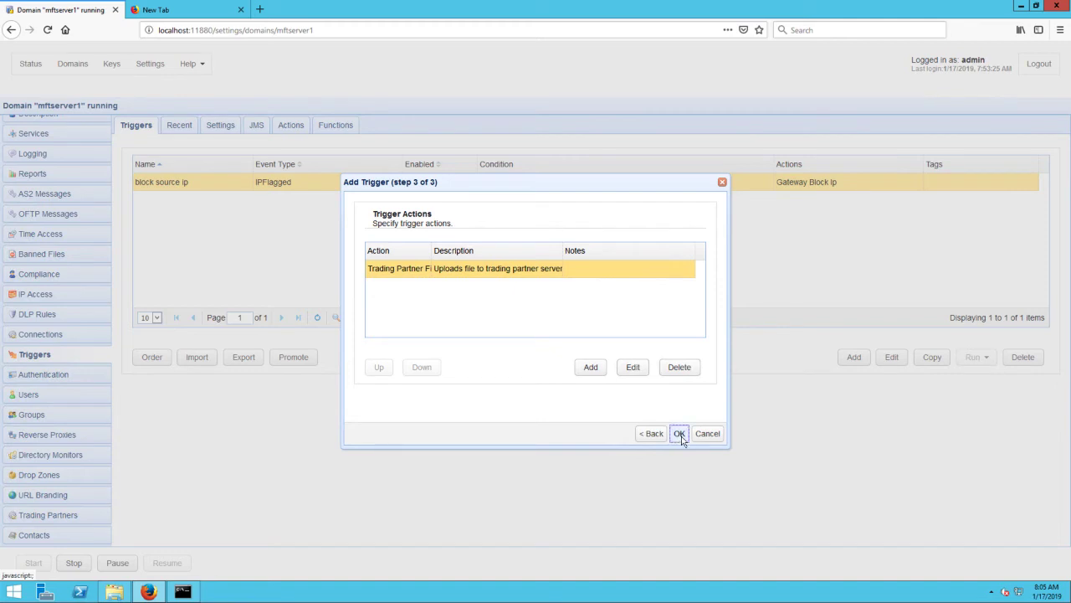